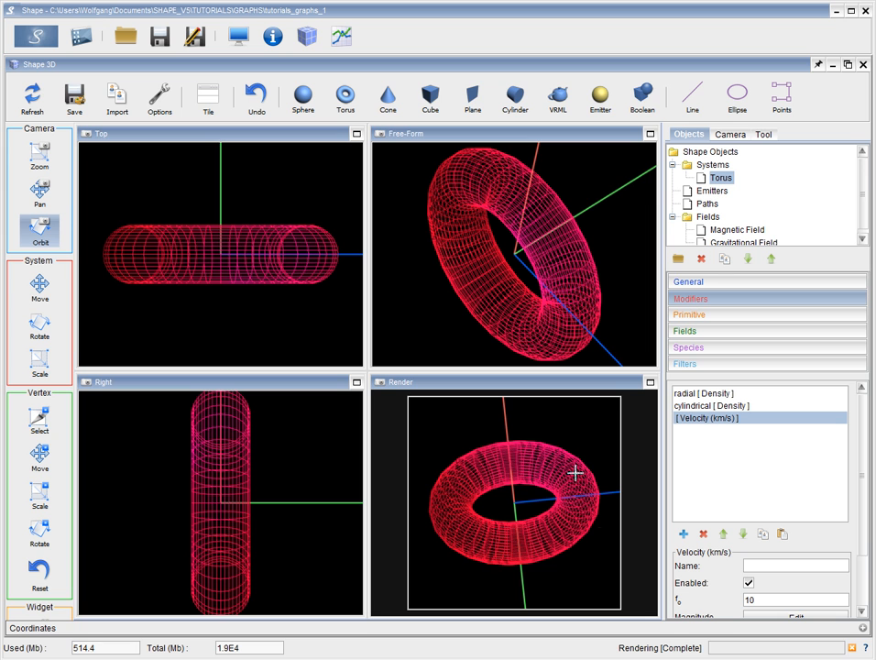
Show the rendered torus image in spectrum colours and the PV diagram in red-blue velocity colours.
left_click(729, 177)
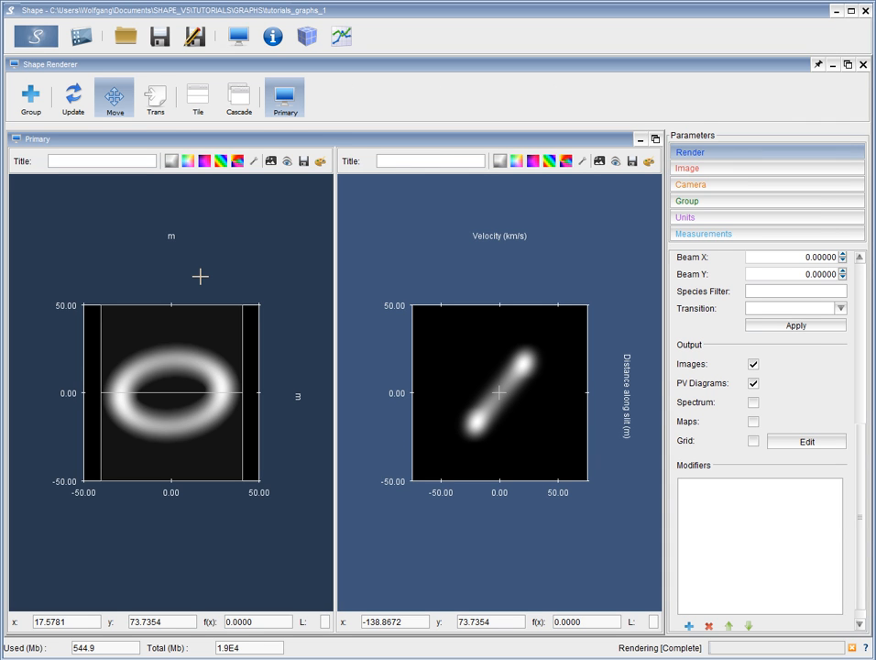
left_click(204, 160)
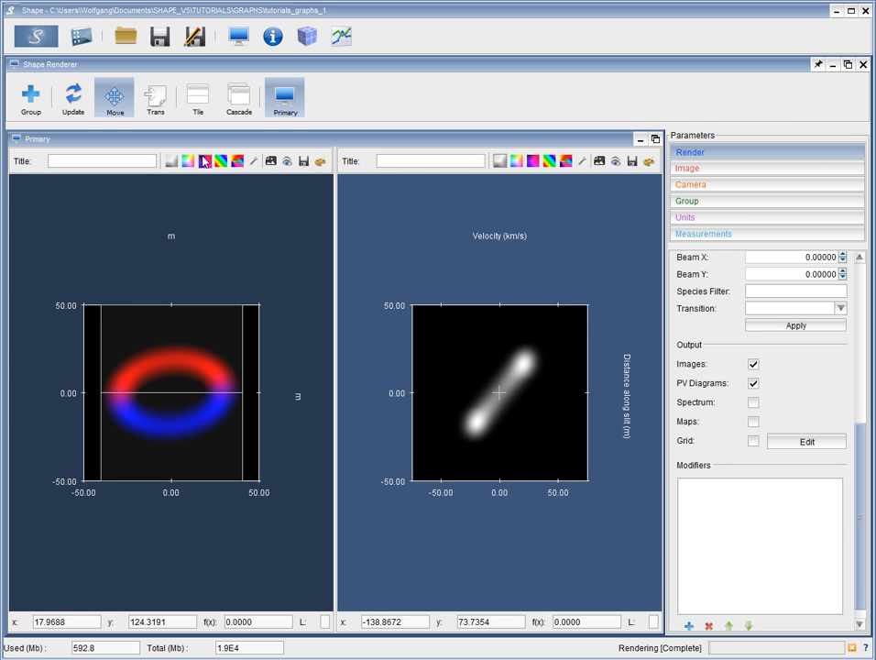
left_click(220, 161)
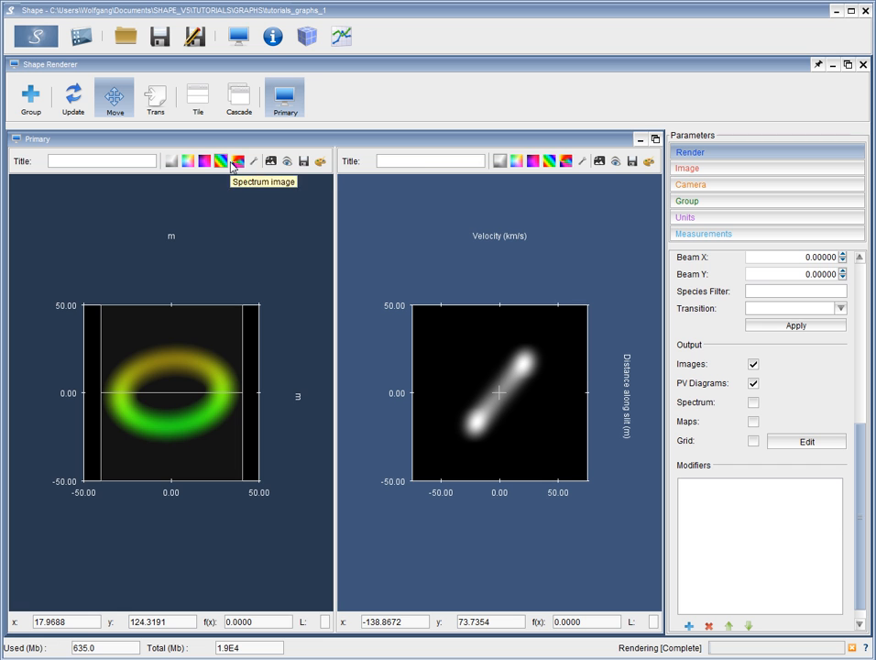
left_click(516, 161)
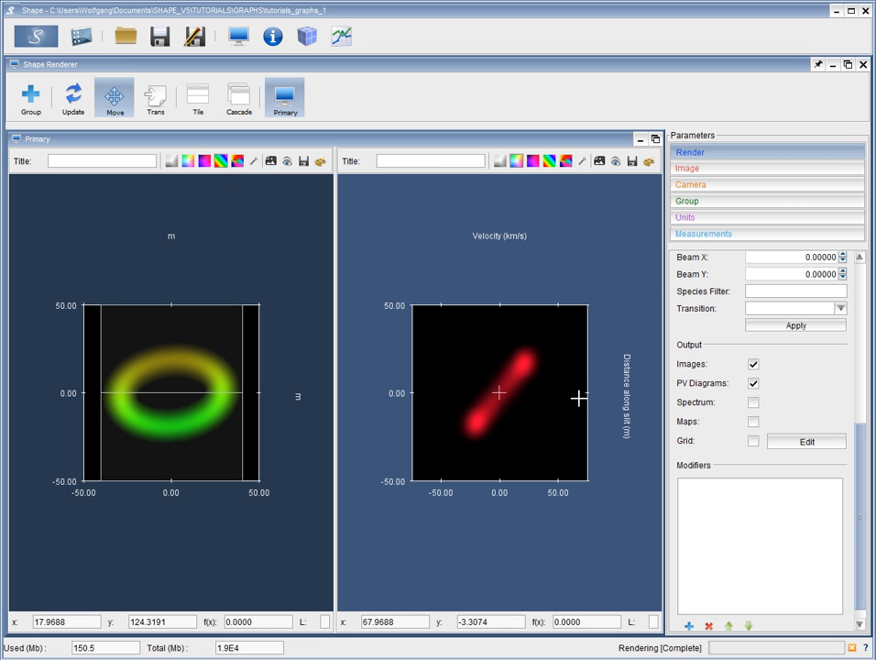
left_click(532, 161)
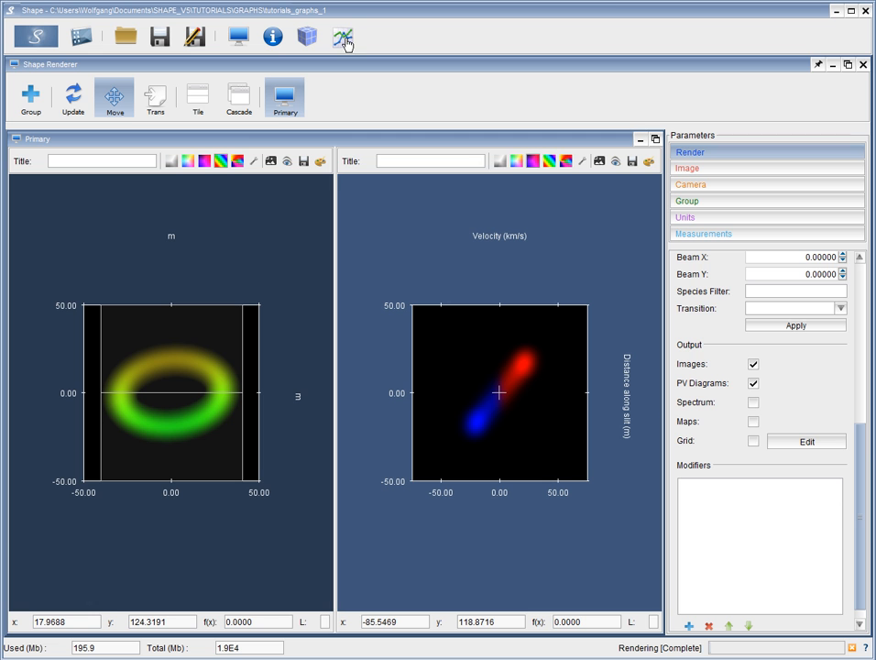
Create a new connected graph in the Graphs module and select it among the open graphs.
left_click(80, 40)
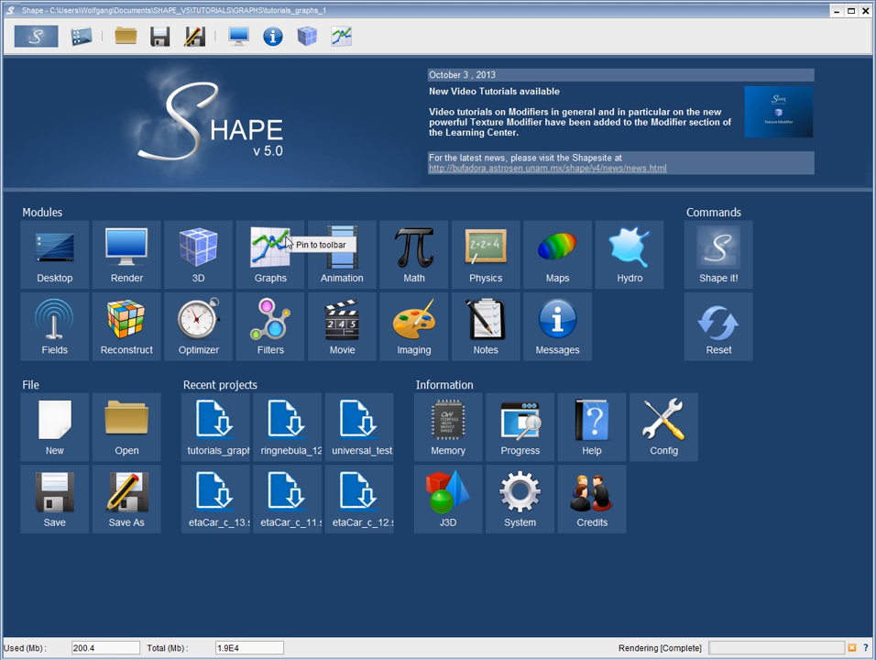
left_click(343, 39)
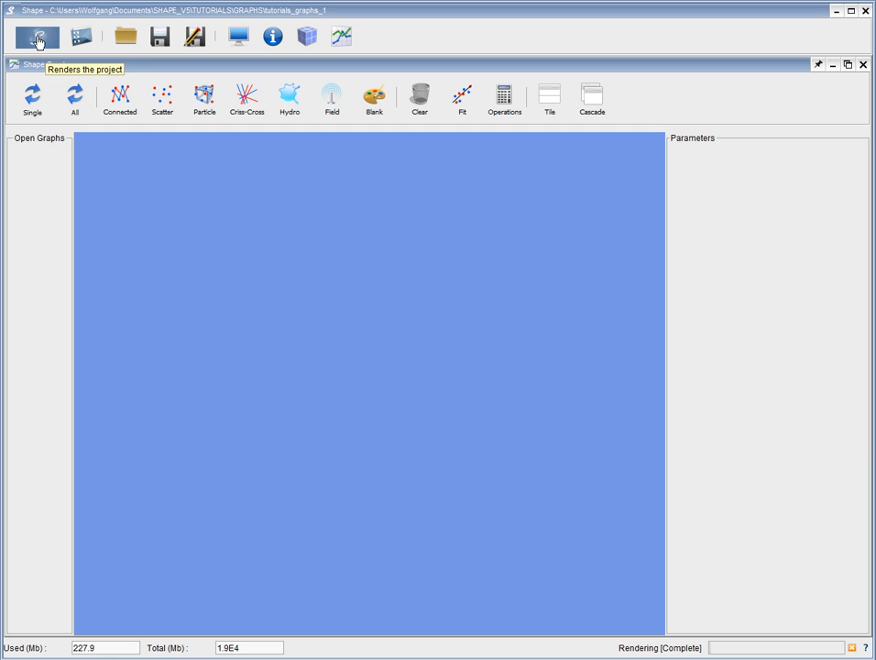
left_click(116, 102)
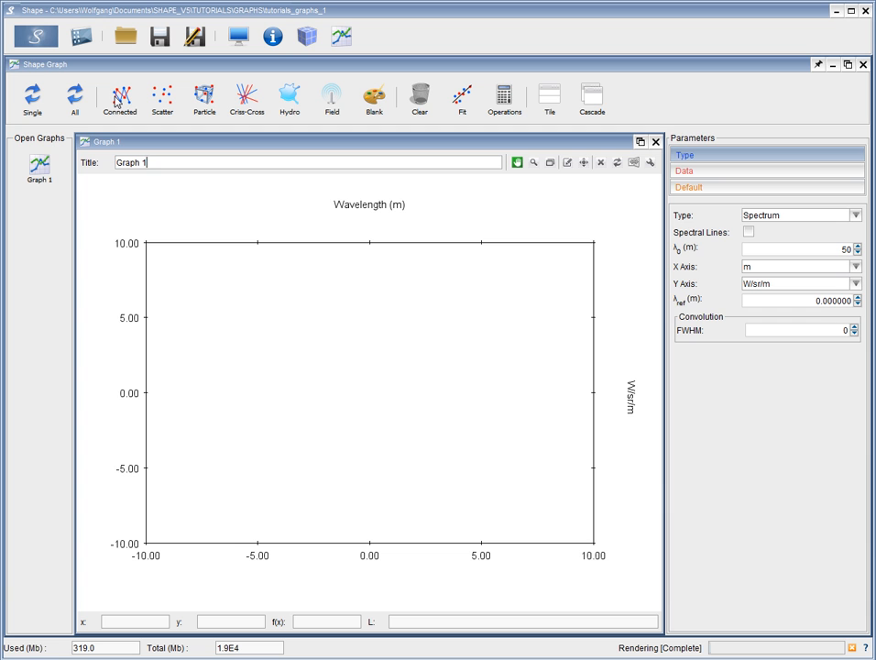
left_click(40, 167)
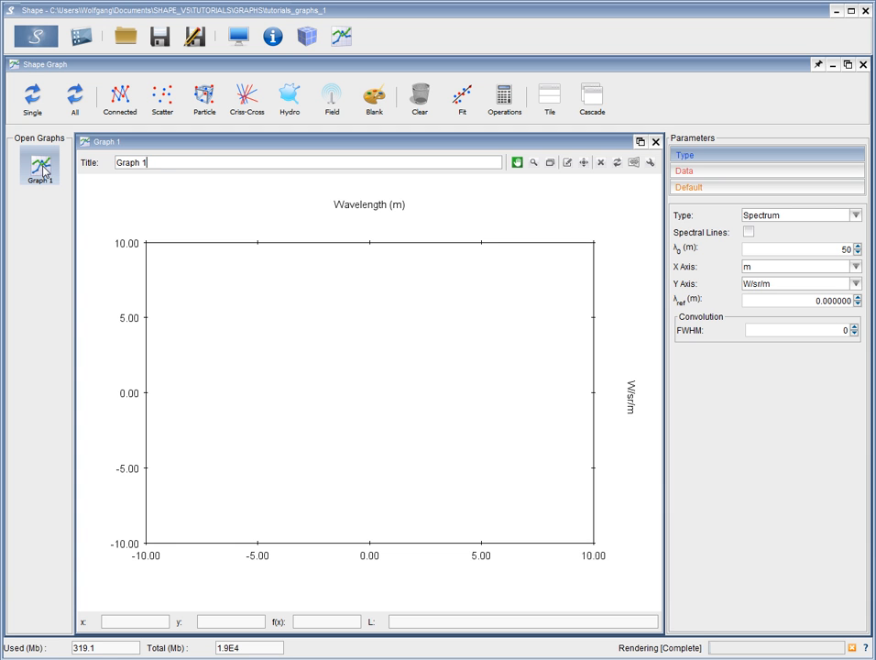
Title the graph "line profile from PV diagram" and set its type to PV.
left_click_drag(149, 165, 116, 166)
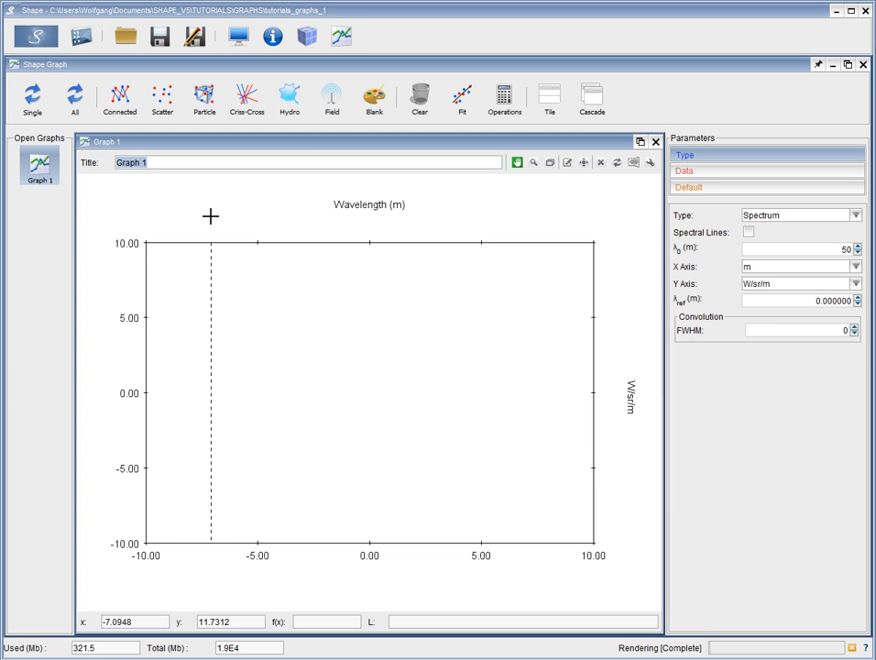
key("BackSpace")
type("line profile from PV diagram")
key("Return")
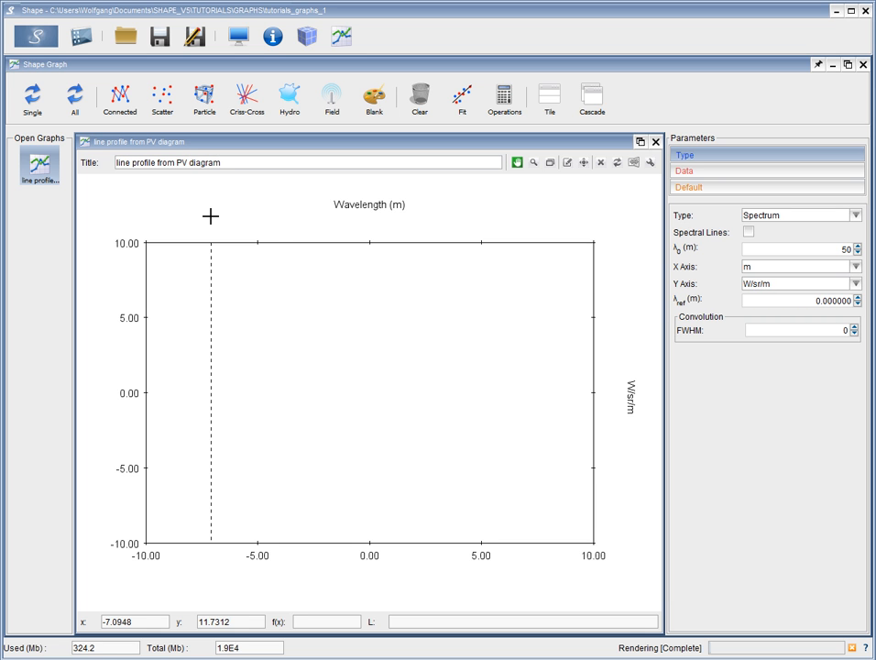
left_click(854, 216)
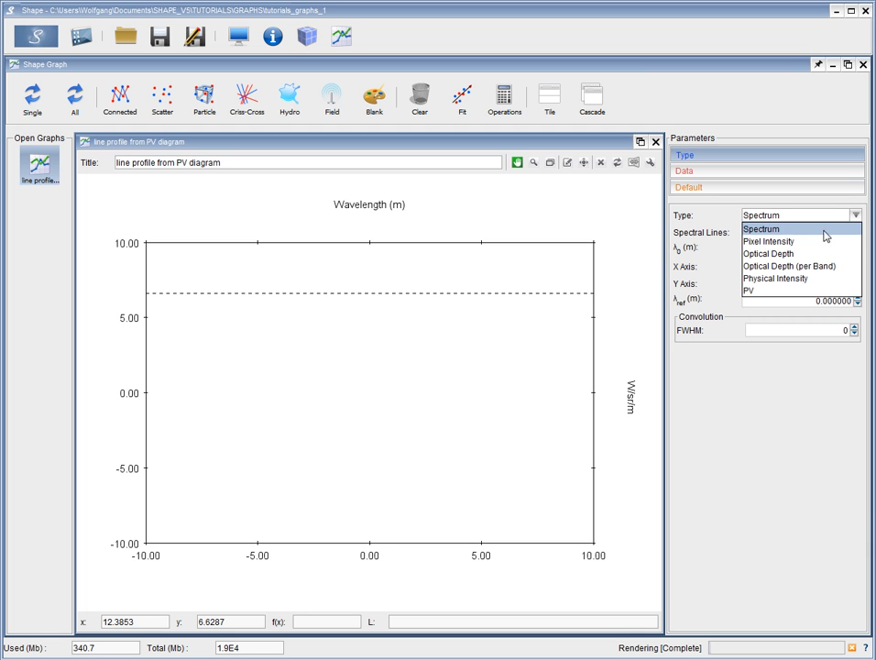
left_click(814, 292)
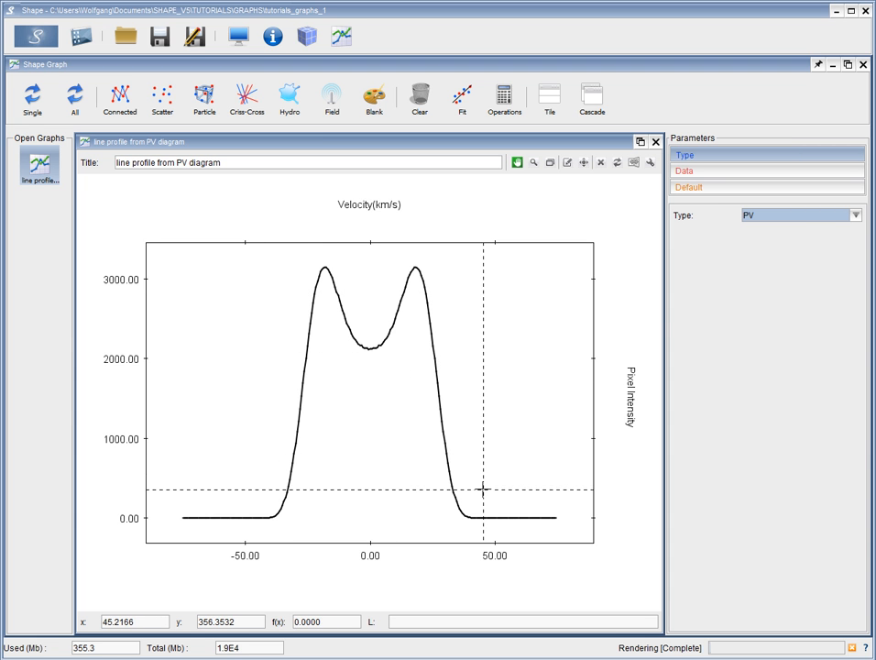
Switch the PV diagram in the renderer to grayscale and review the render parameters, returning to the line profile graph.
left_click(239, 37)
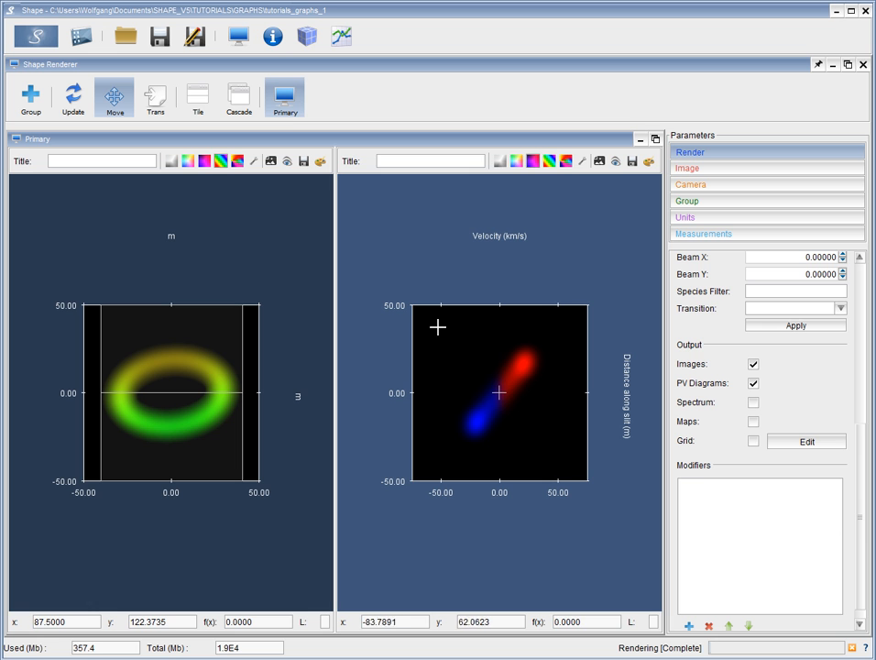
left_click(500, 161)
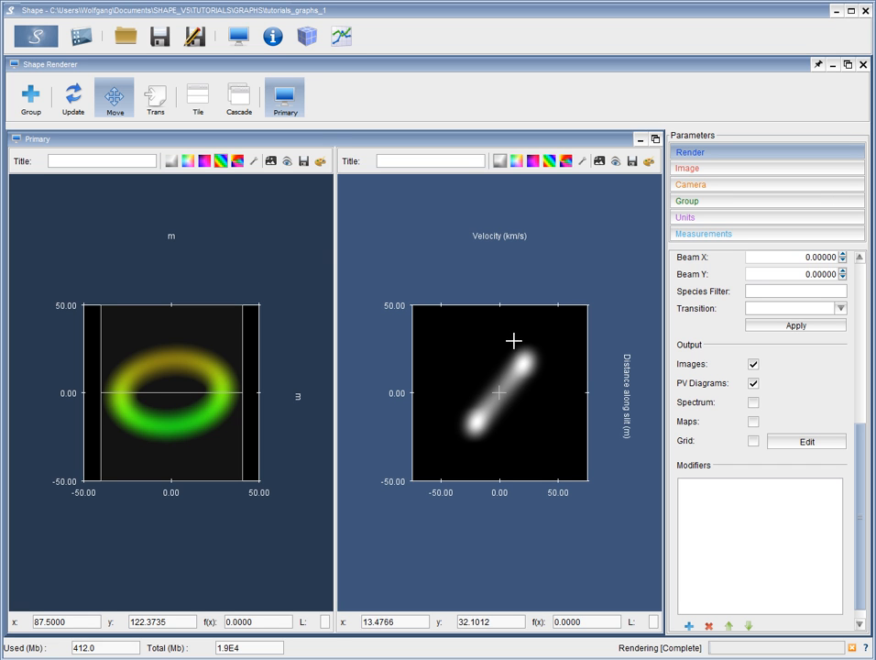
left_click(343, 37)
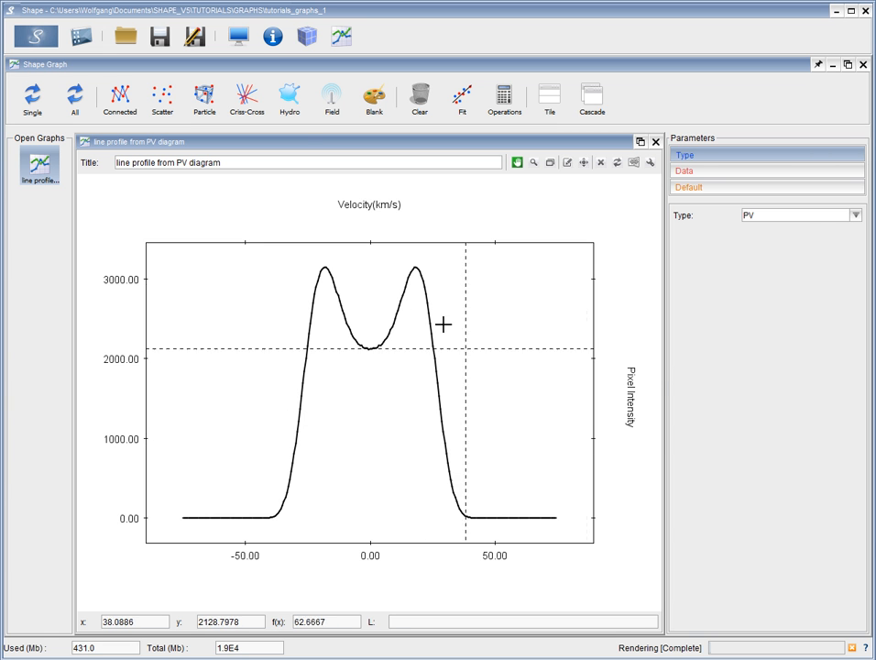
left_click(239, 37)
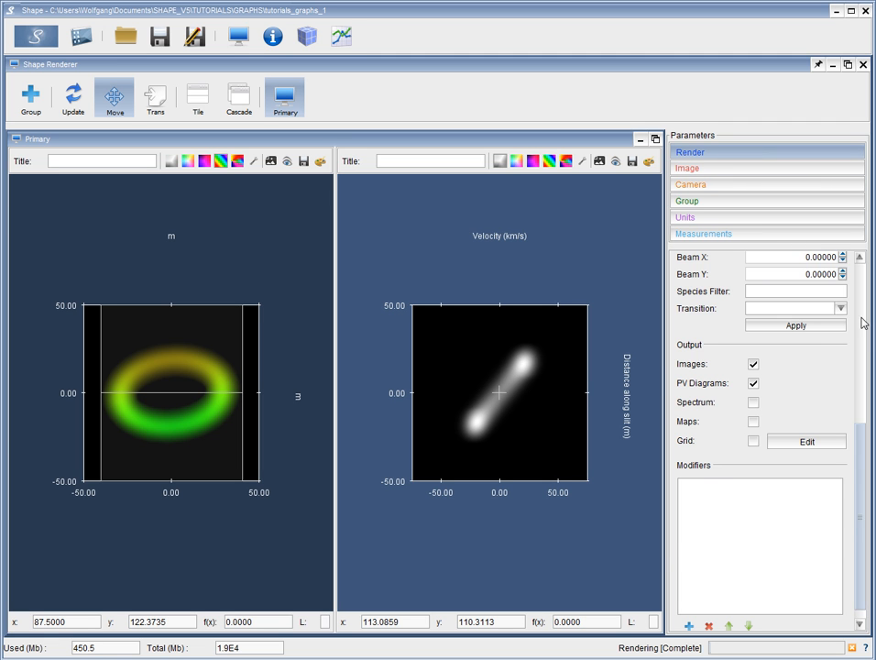
scroll(852, 321, "up", 5)
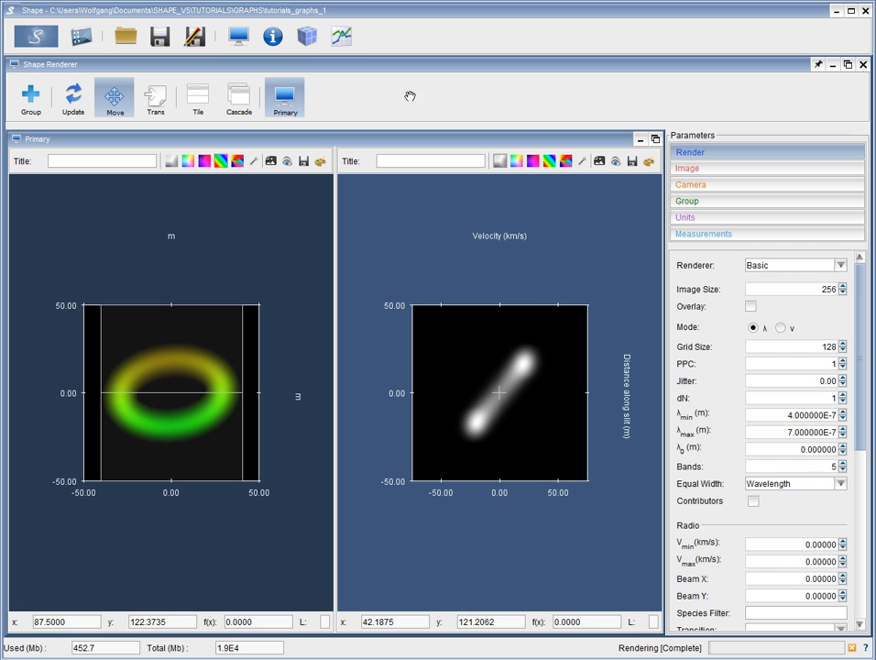
left_click(338, 38)
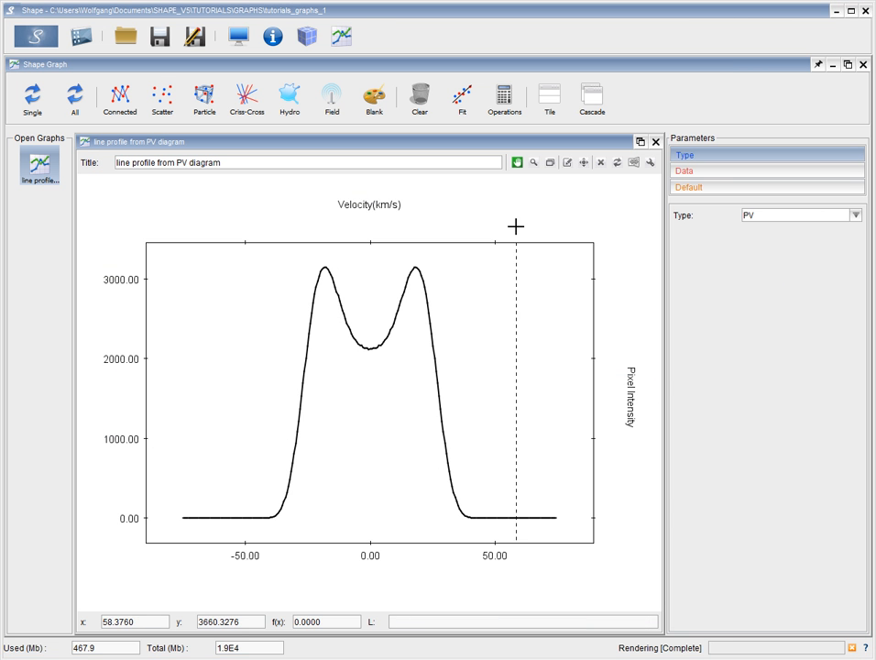
Rename the graph's Model Data set to "line profile Torus".
left_click(727, 176)
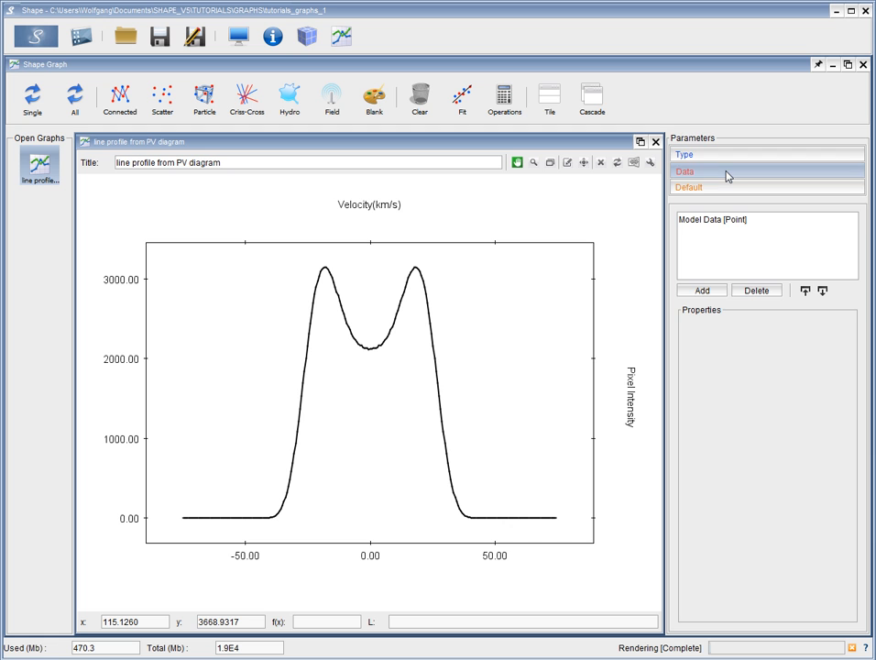
left_click(726, 221)
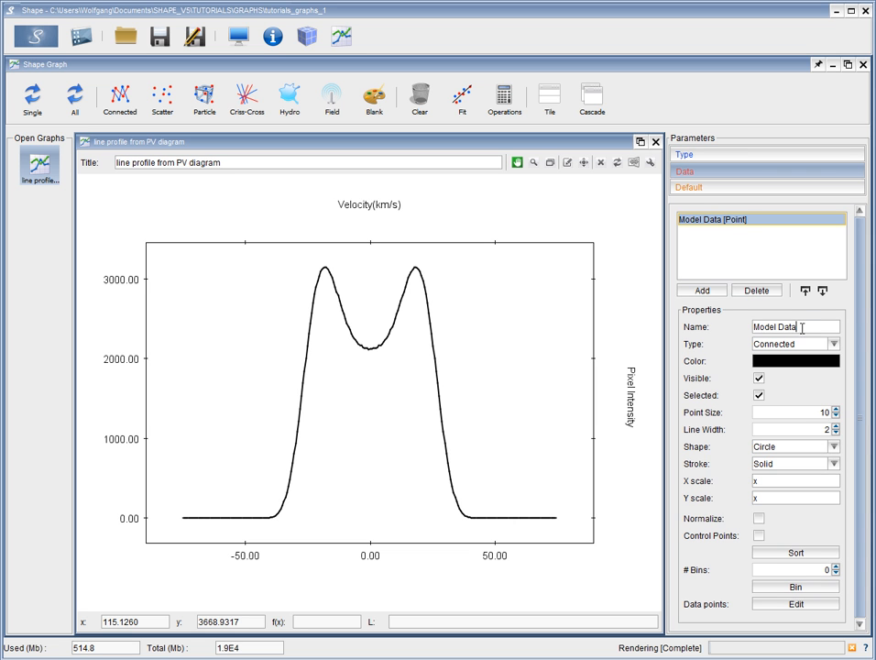
left_click_drag(830, 327, 744, 328)
type("line profile Torus")
key("Return")
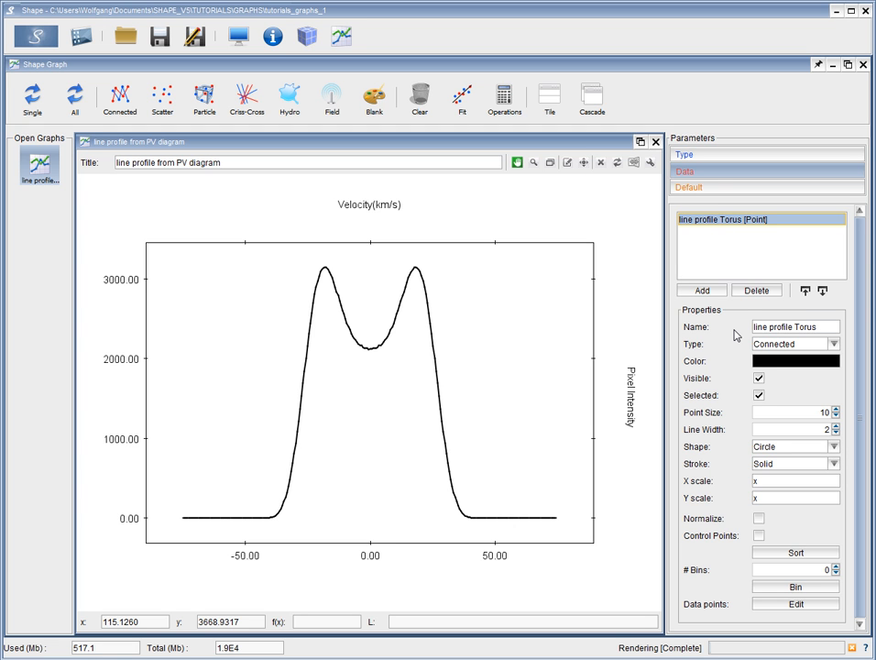
Try the Scatter and Combined display types for the line profile Torus data and reduce the point size to 7.
left_click(835, 345)
left_click(832, 357)
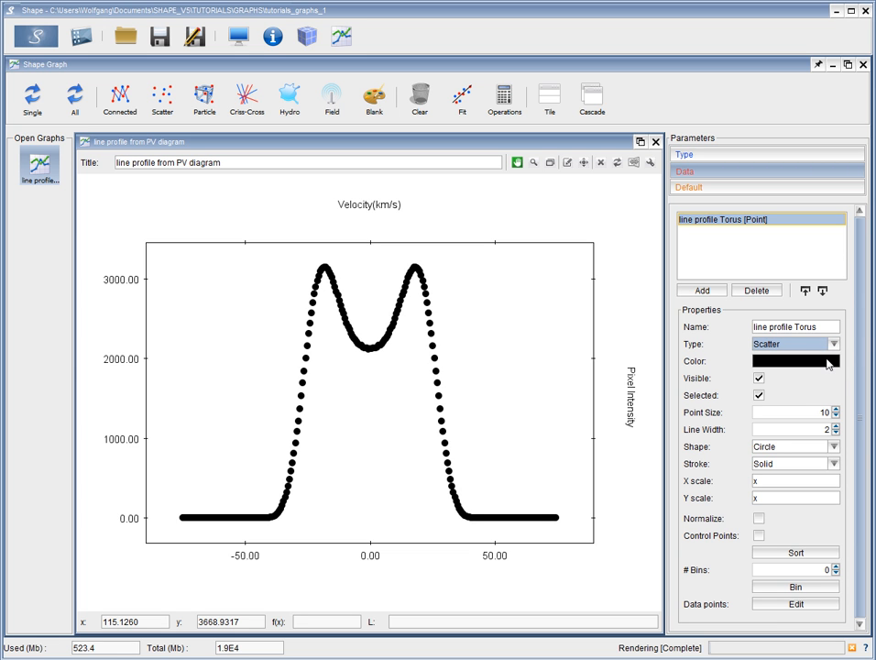
left_click(835, 345)
left_click(788, 382)
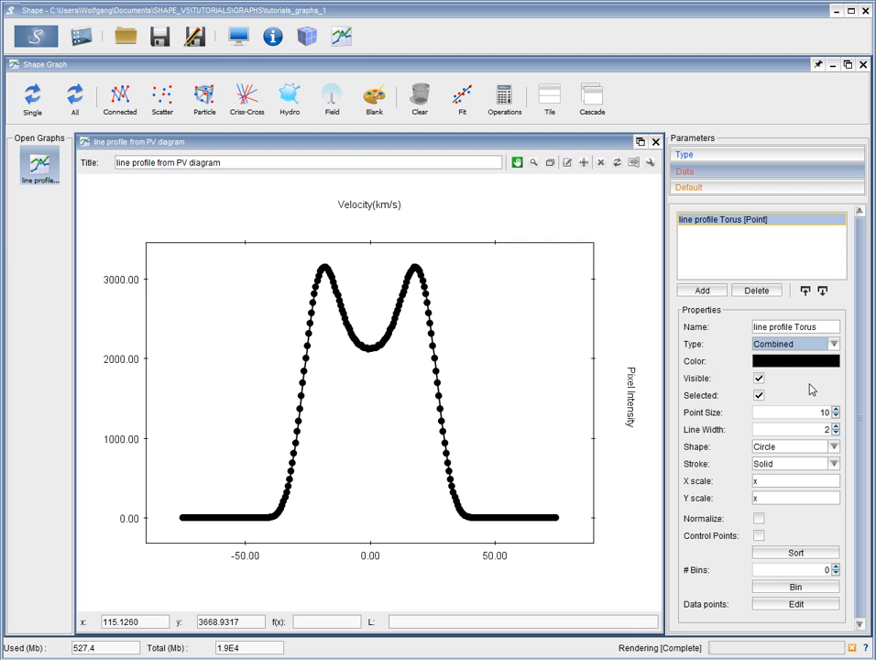
left_click(834, 417)
left_click(834, 416)
left_click(835, 417)
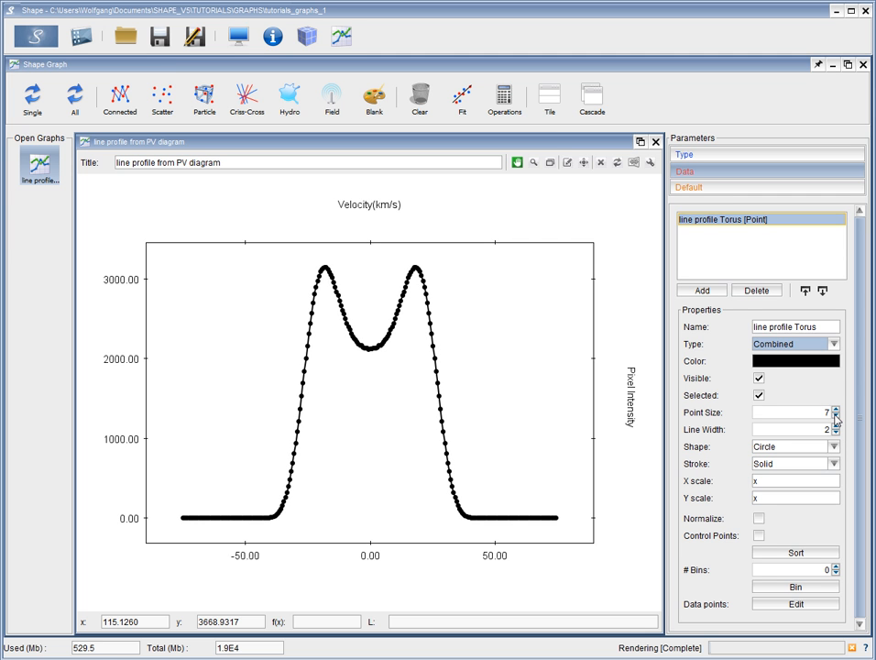
Try a bright green colour for the line profile Torus data and set the colour back to black.
left_click(816, 362)
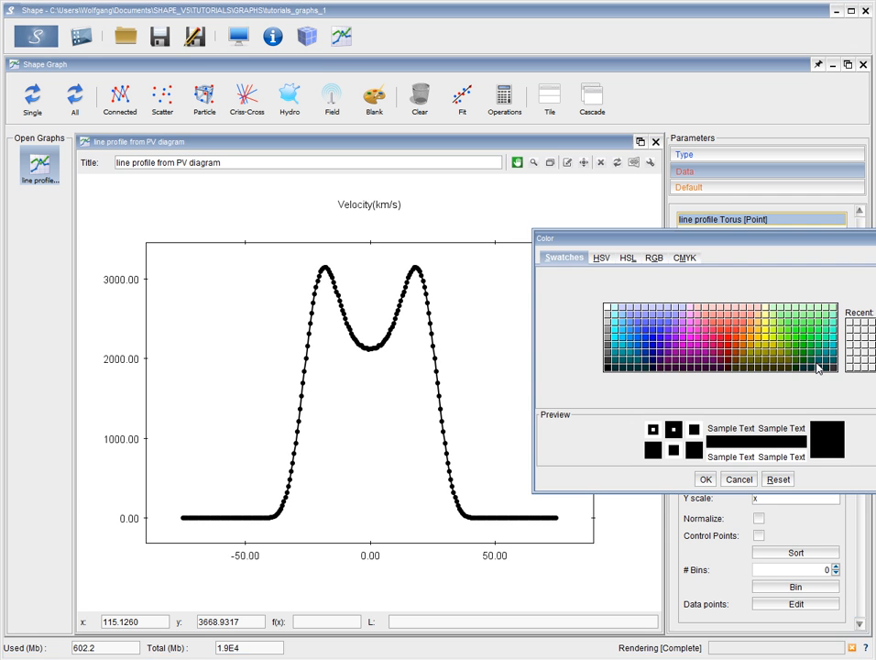
left_click(760, 349)
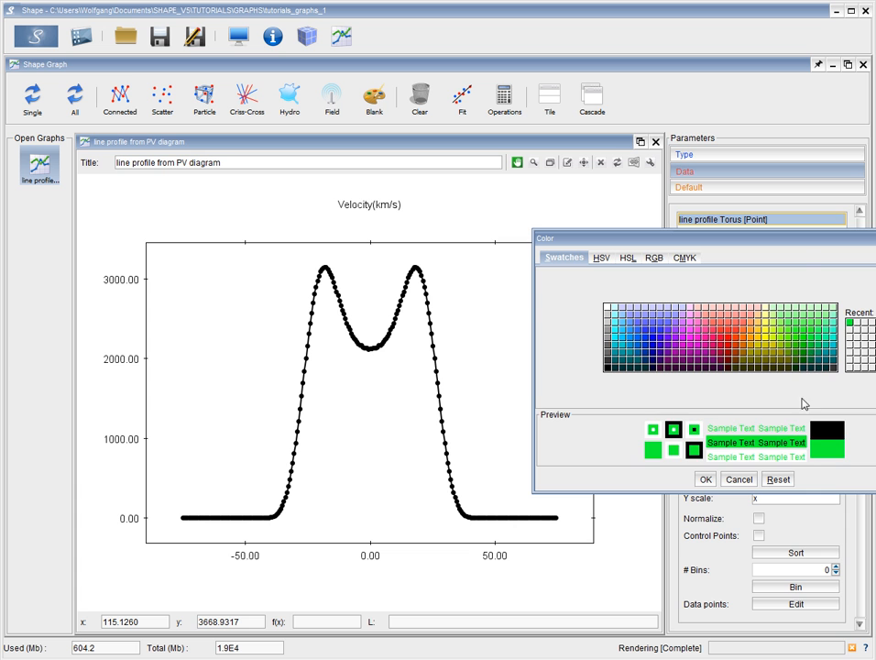
left_click(704, 478)
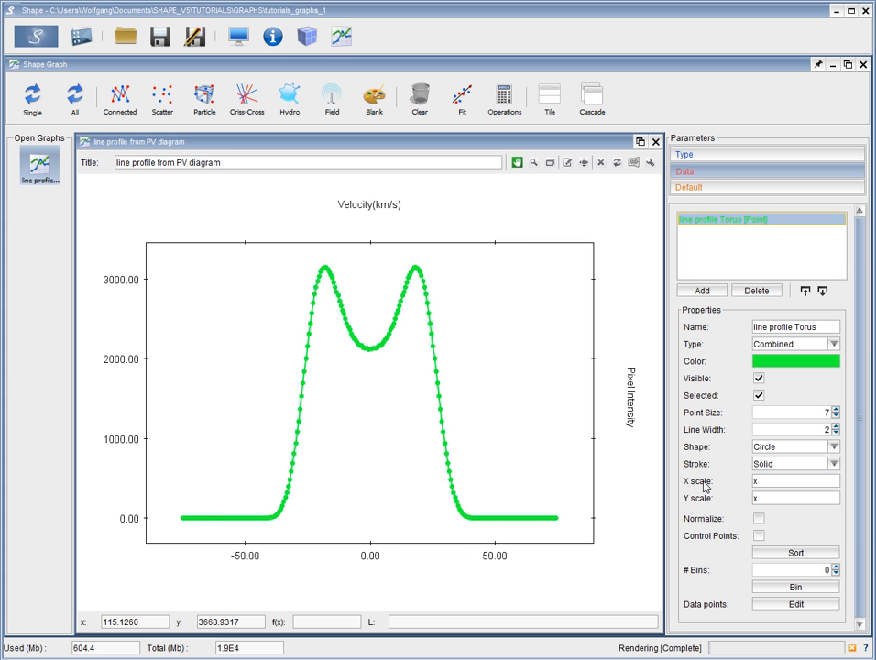
left_click(836, 365)
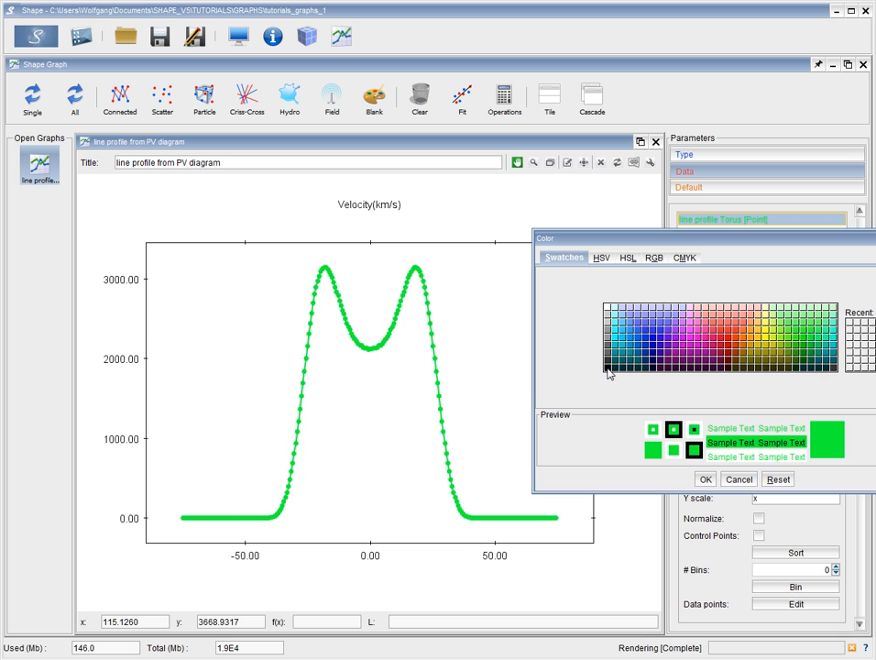
left_click(608, 367)
left_click(705, 478)
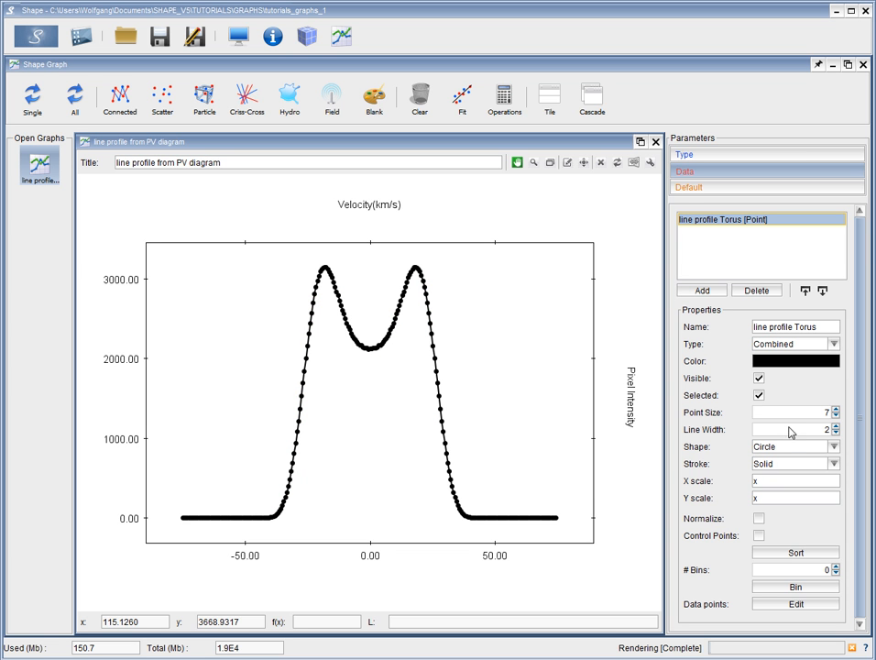
Display the line profile Torus data as Connected with a point size of 5 and a line width of 4.
left_click(832, 344)
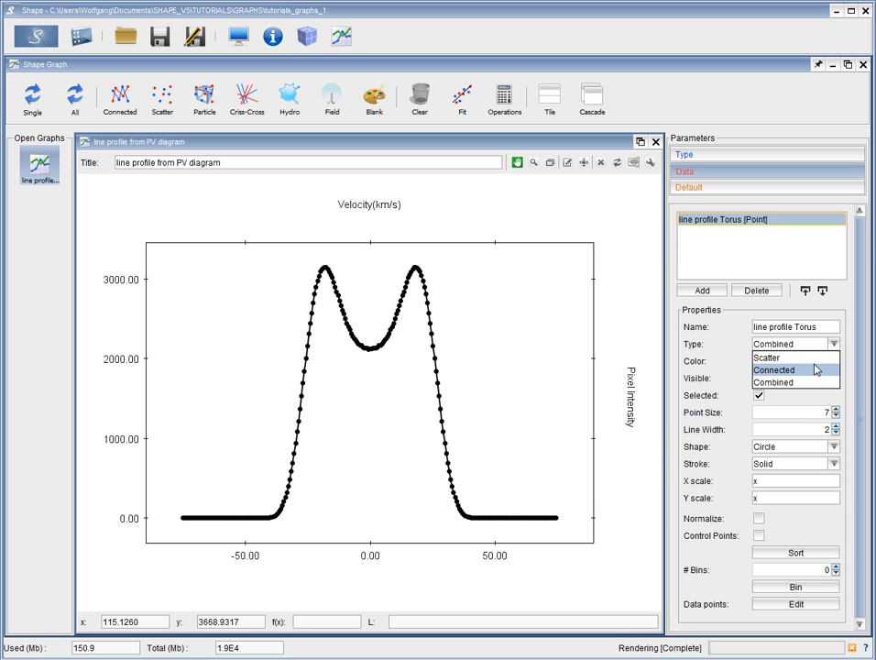
left_click(815, 369)
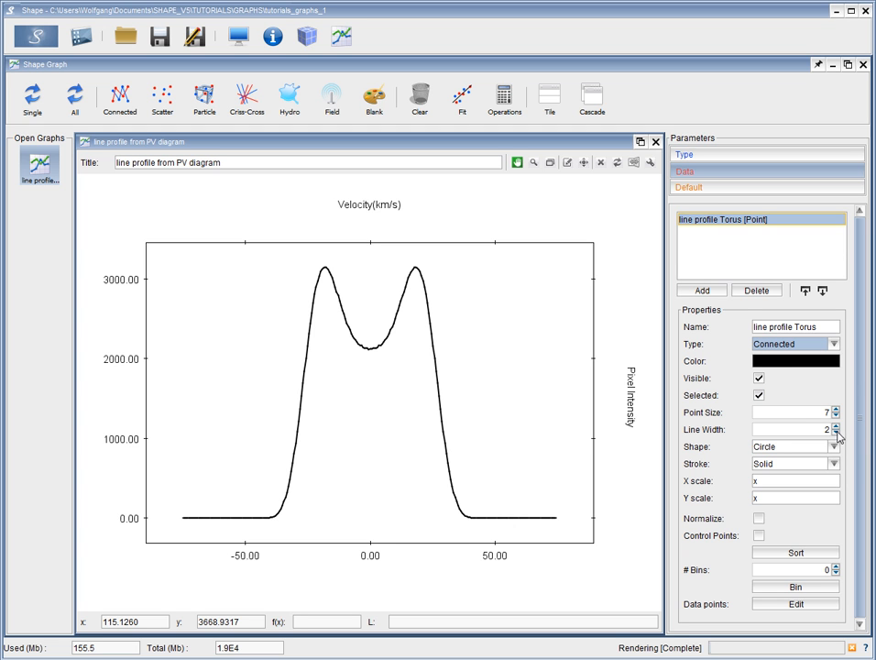
left_click(758, 395)
left_click(758, 394)
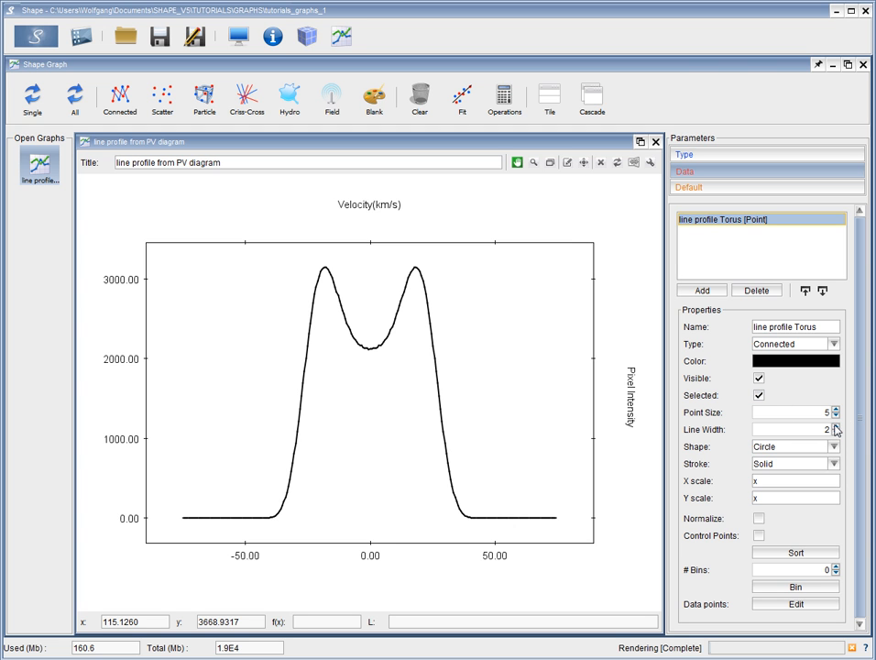
left_click(834, 426)
left_click(834, 426)
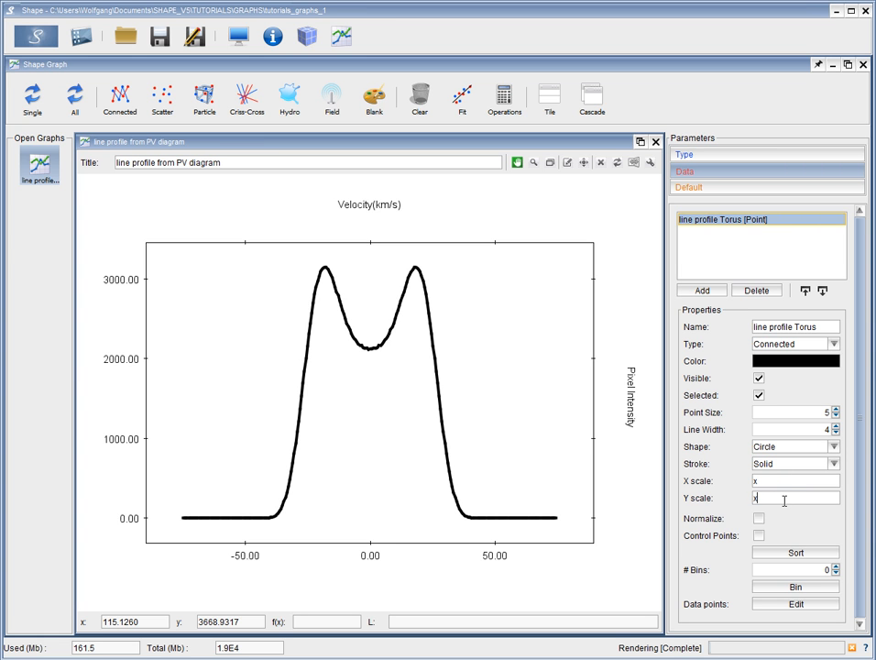
Re-enter x as the Y scale of the line profile Torus data and enable Normalize.
key("Return")
left_click_drag(784, 500, 733, 500)
type("x")
key("Return")
left_click(759, 518)
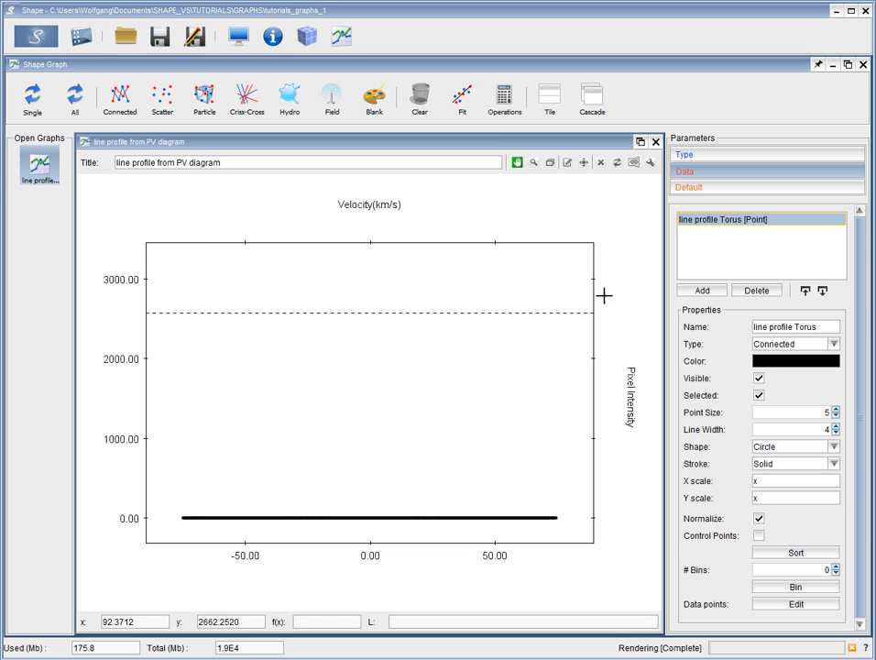
Refresh the graph, disable Normalize for the line profile Torus data and refresh the graph again.
left_click(618, 163)
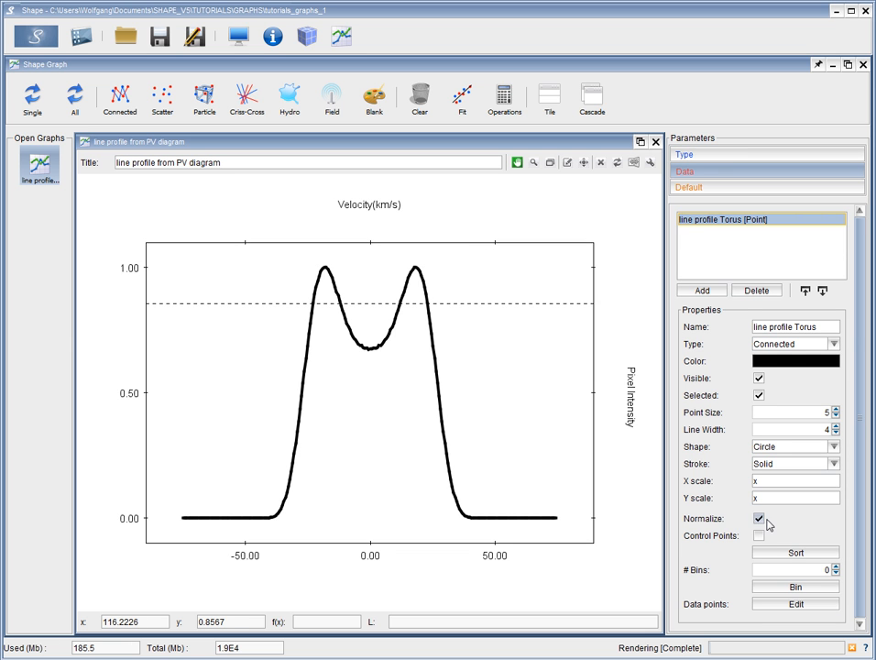
left_click(759, 519)
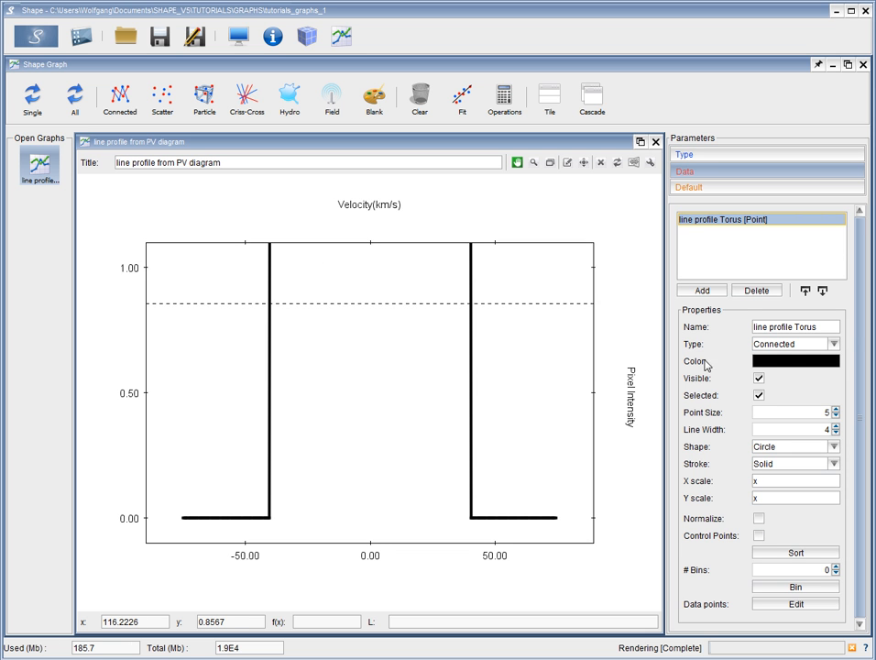
left_click(618, 164)
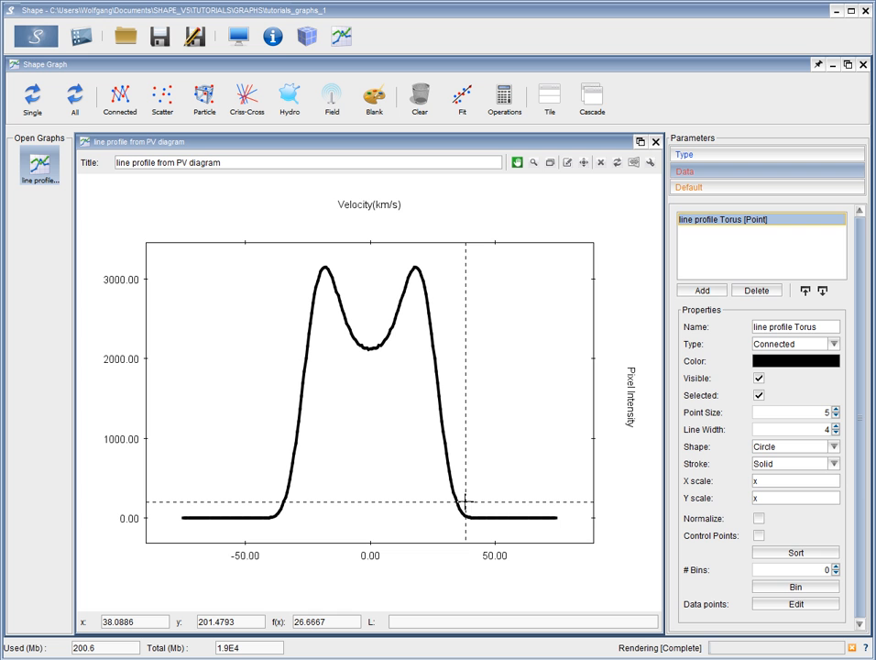
Add a new Point data set to the graph and name it observations.
left_click(703, 290)
left_click_drag(770, 424, 215, 229)
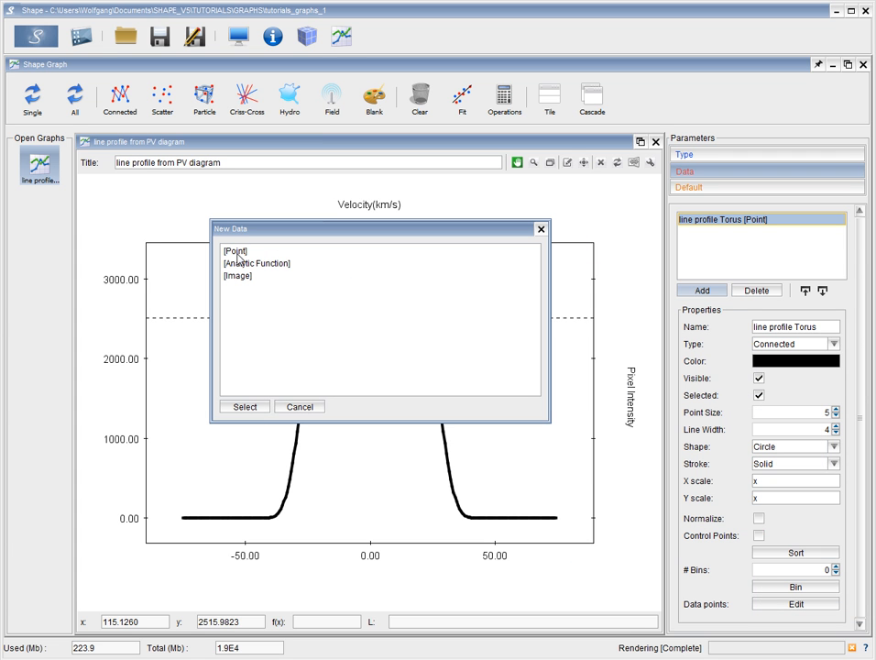
left_click(238, 264)
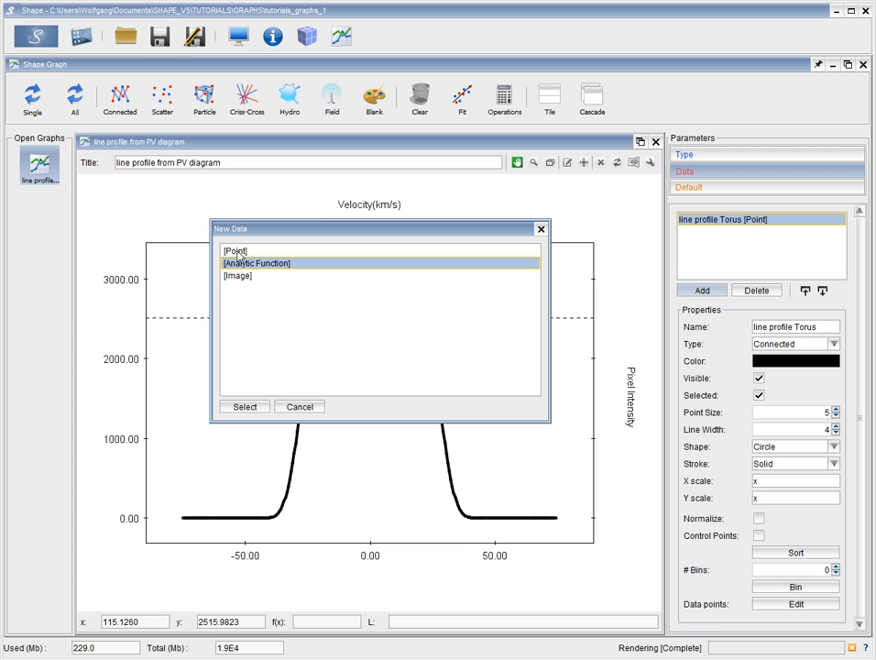
left_click(237, 251)
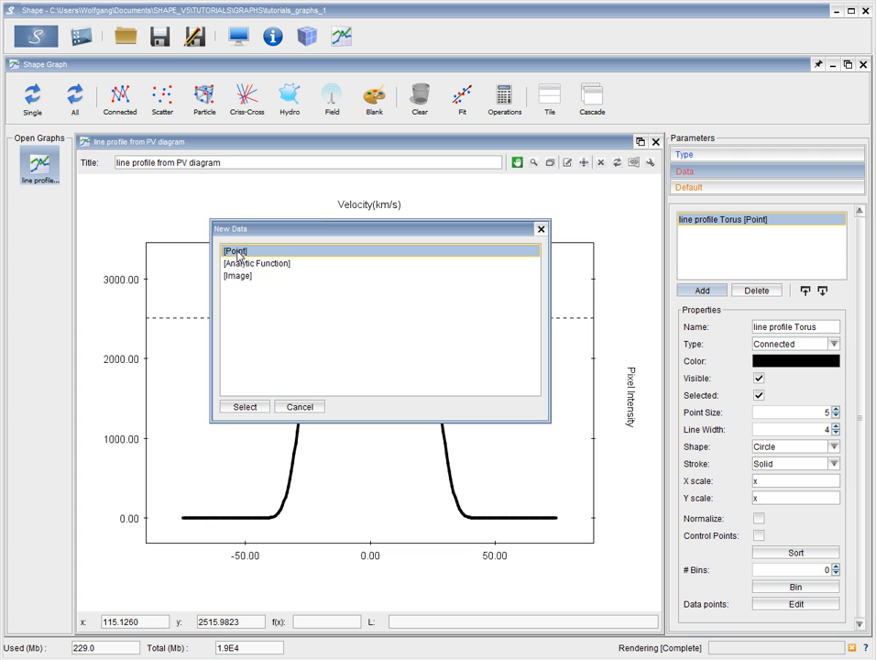
left_click(239, 409)
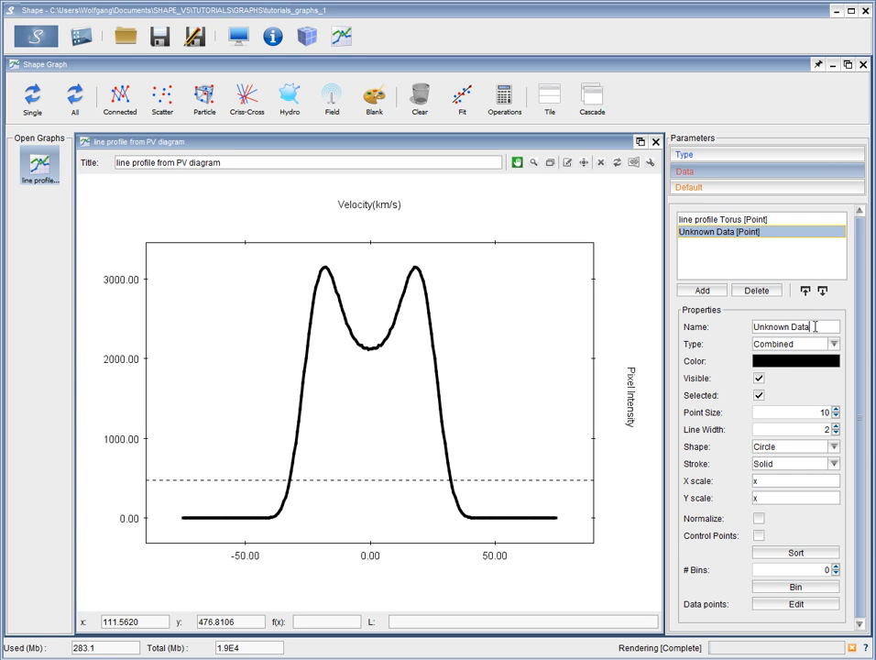
left_click_drag(812, 326, 720, 326)
type("o")
key("Return")
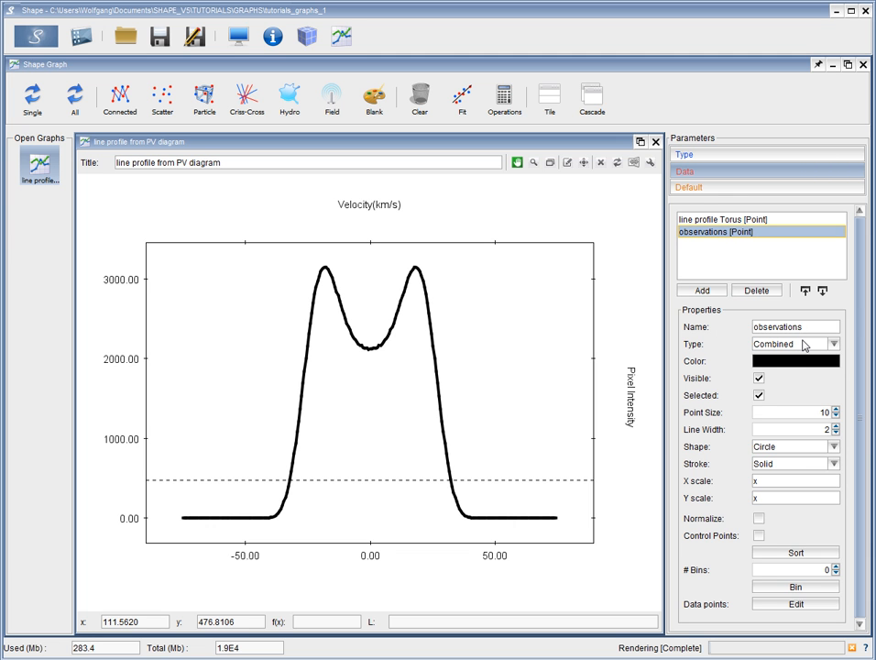
Set the colour of the observations data to blue and open its data points for editing.
left_click(806, 369)
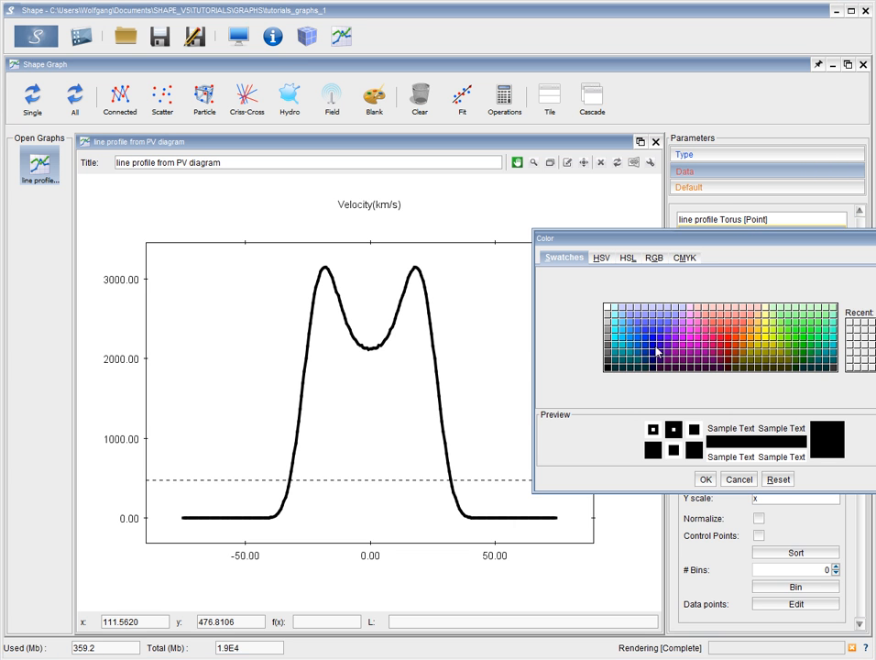
left_click(640, 358)
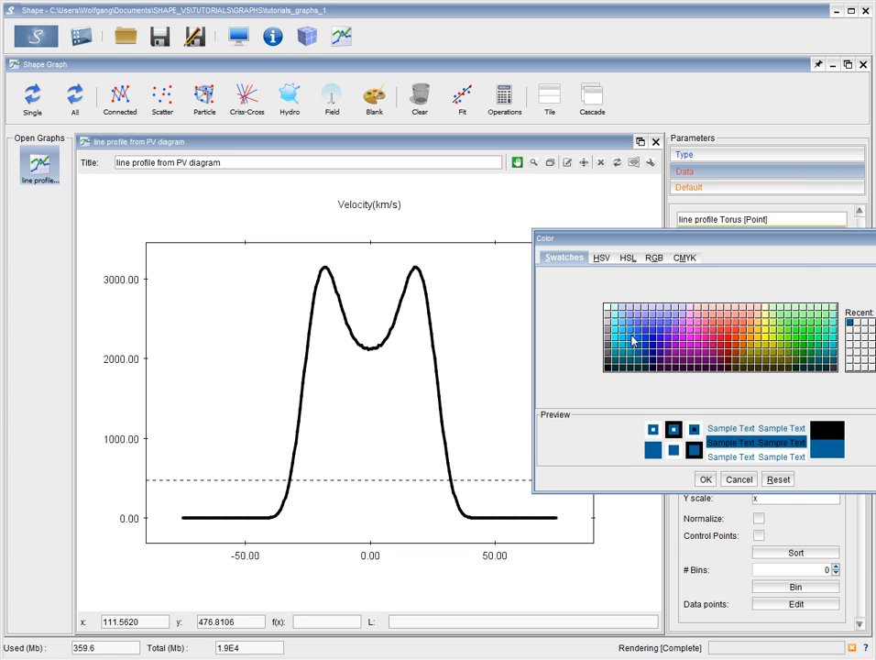
left_click(705, 479)
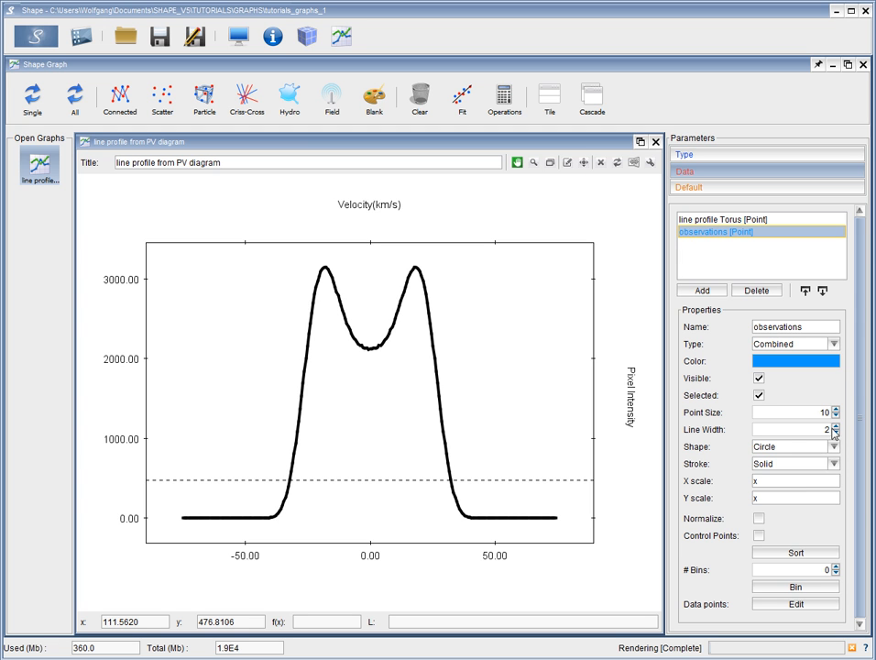
left_click(779, 611)
left_click_drag(834, 528, 403, 230)
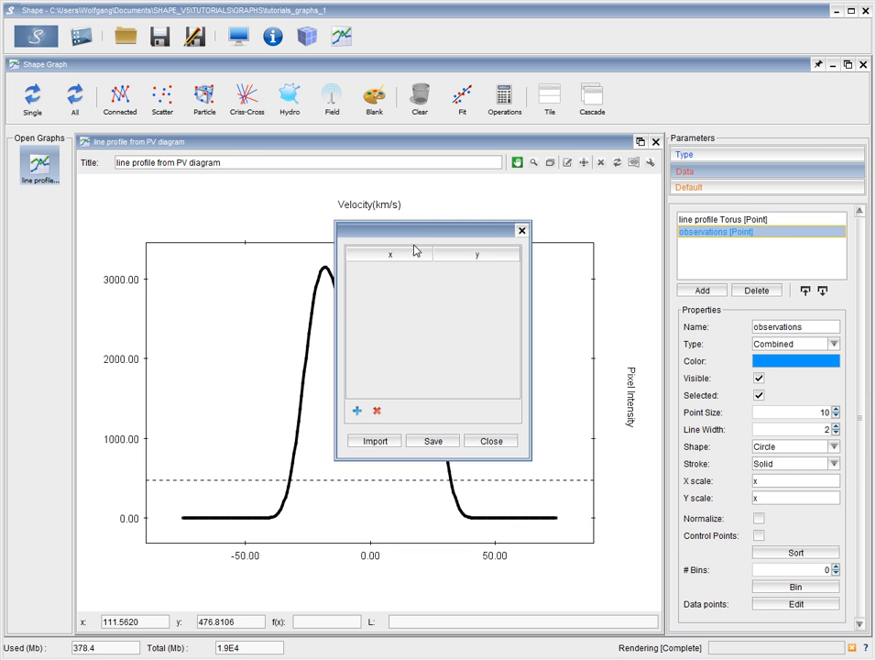
Add a data point with x 10 and y 2000 to the observations data.
left_click(359, 414)
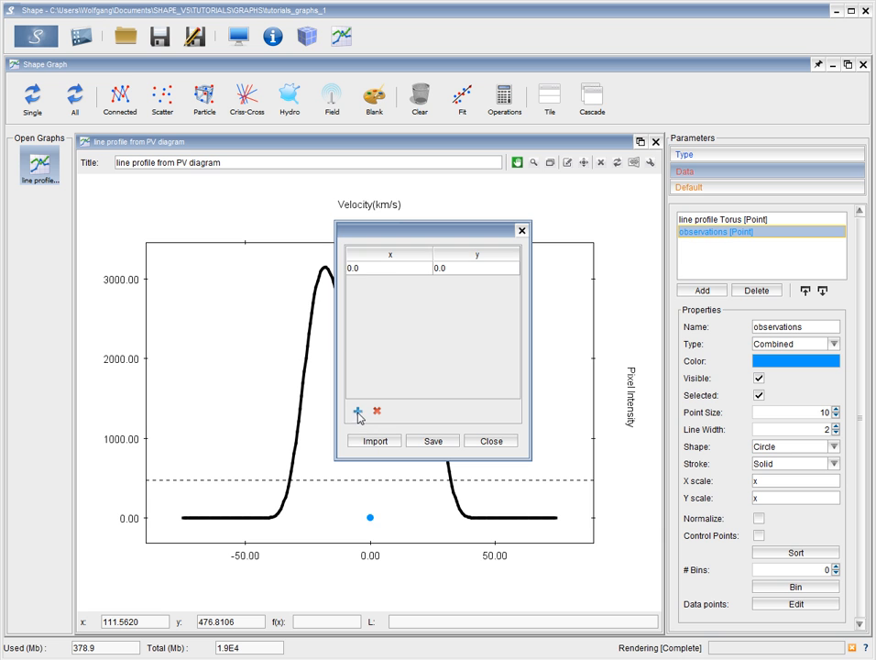
left_click(374, 271)
left_click(375, 270)
type("10")
key("Return")
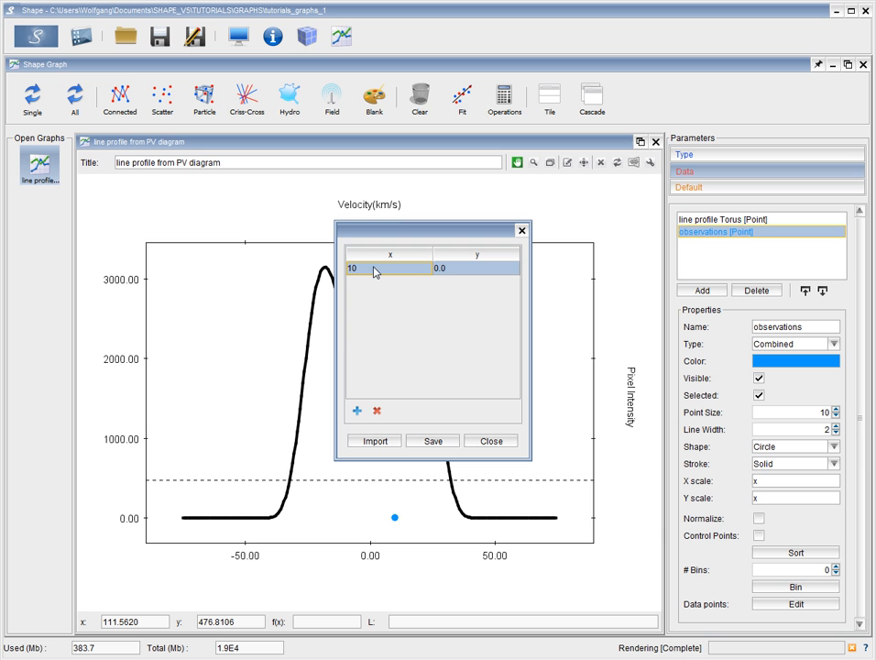
left_click(456, 270)
left_click_drag(455, 269, 423, 273)
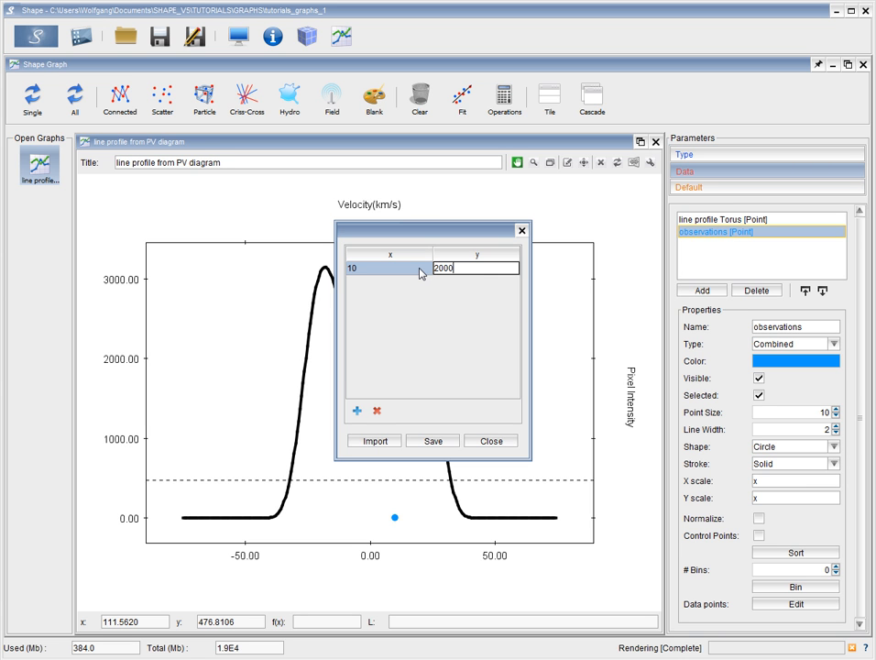
key("Return")
left_click_drag(455, 237, 234, 179)
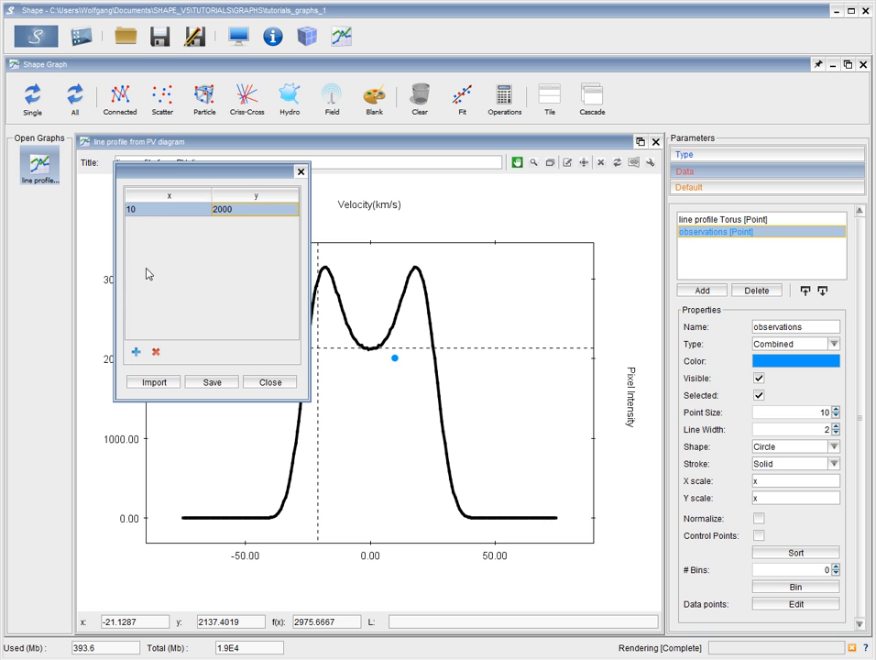
Try adding a second data point to observations and delete both manually added points.
left_click(136, 354)
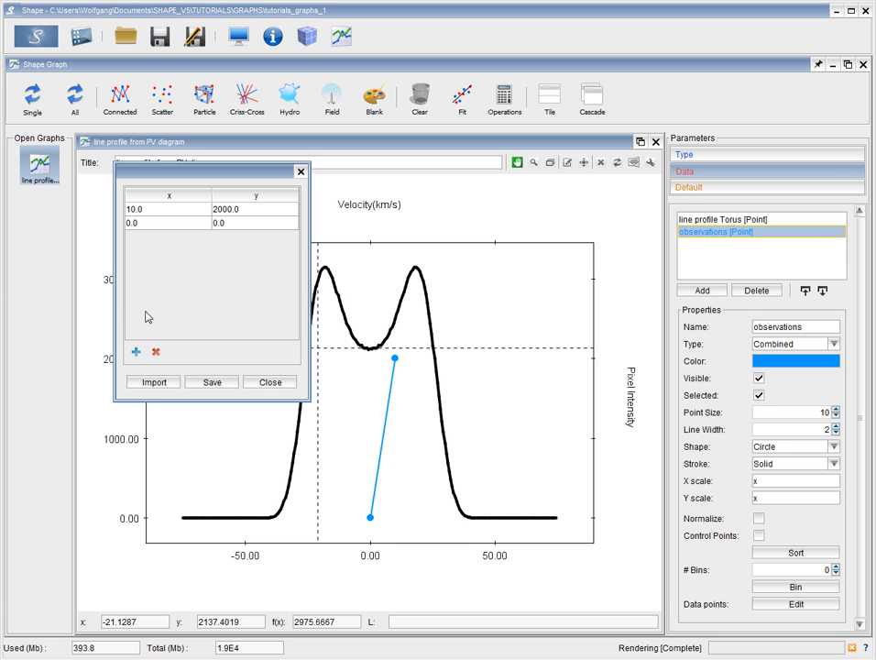
left_click(129, 224)
left_click(156, 351)
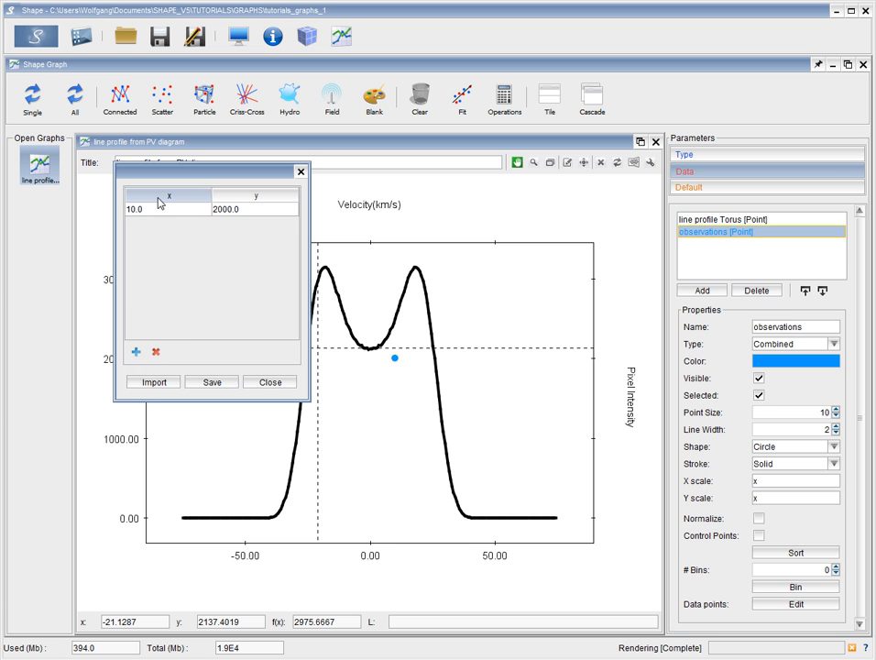
key("Delete")
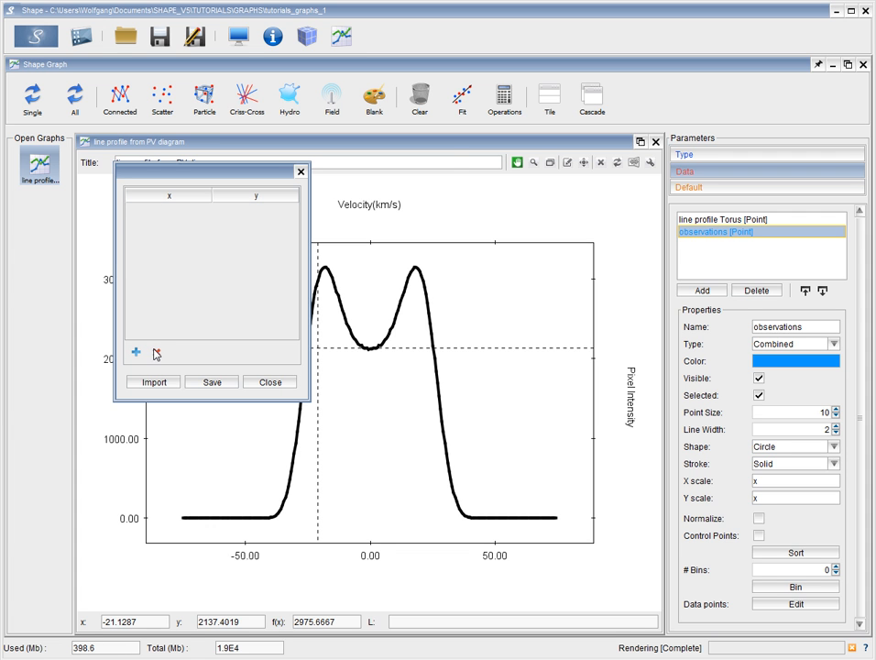
Import the data points of observations from observed_torus.dat using the Tab column separator and refresh the graph.
left_click(156, 384)
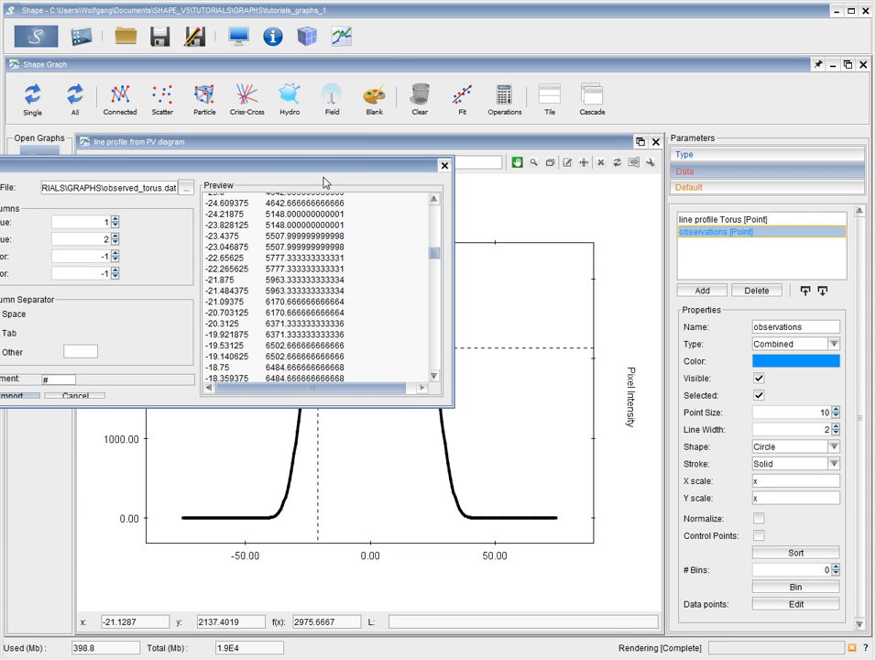
left_click_drag(321, 166, 475, 125)
left_click(340, 148)
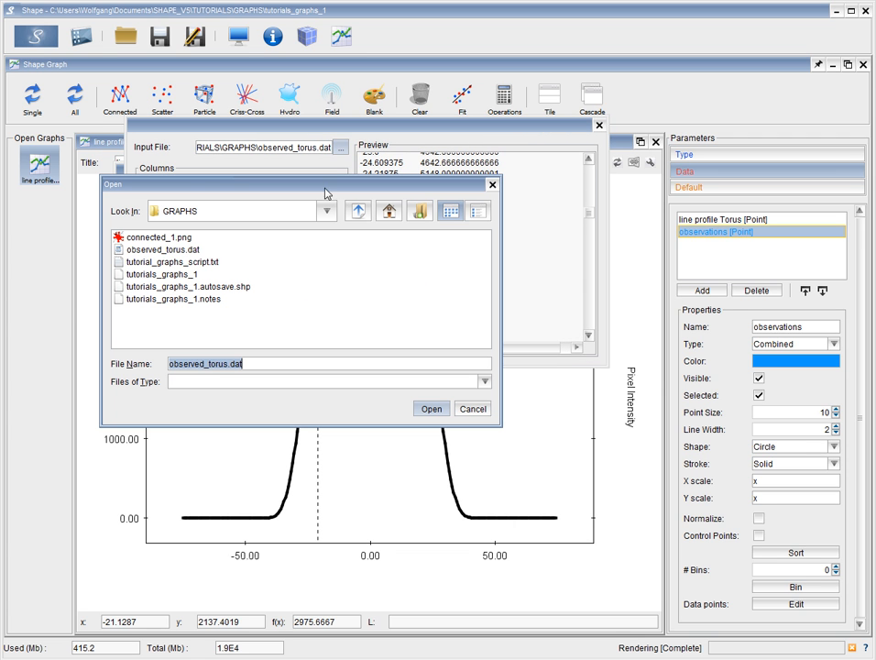
left_click(159, 252)
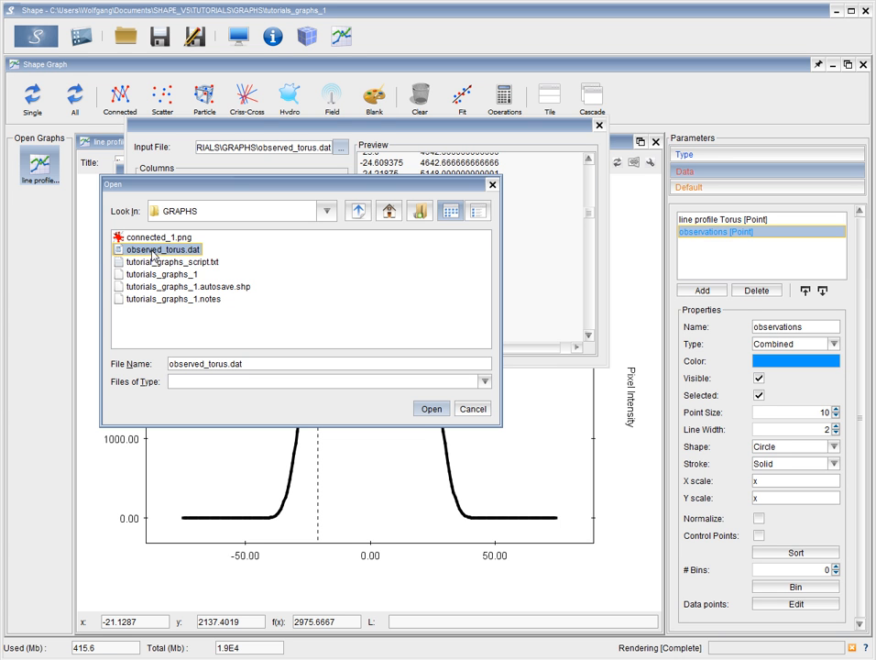
left_click(424, 408)
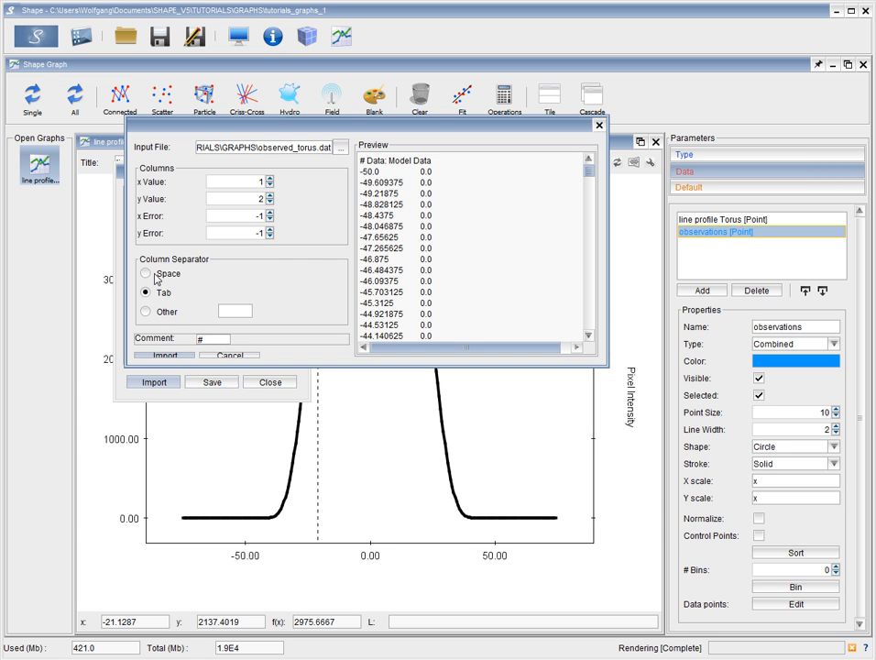
left_click(165, 355)
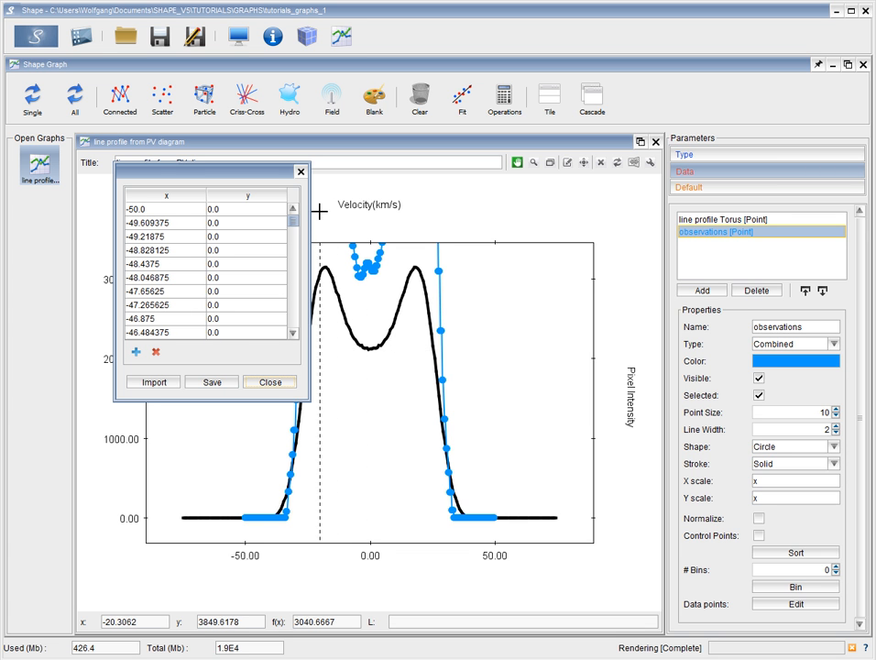
left_click_drag(293, 222, 289, 277)
left_click(250, 383)
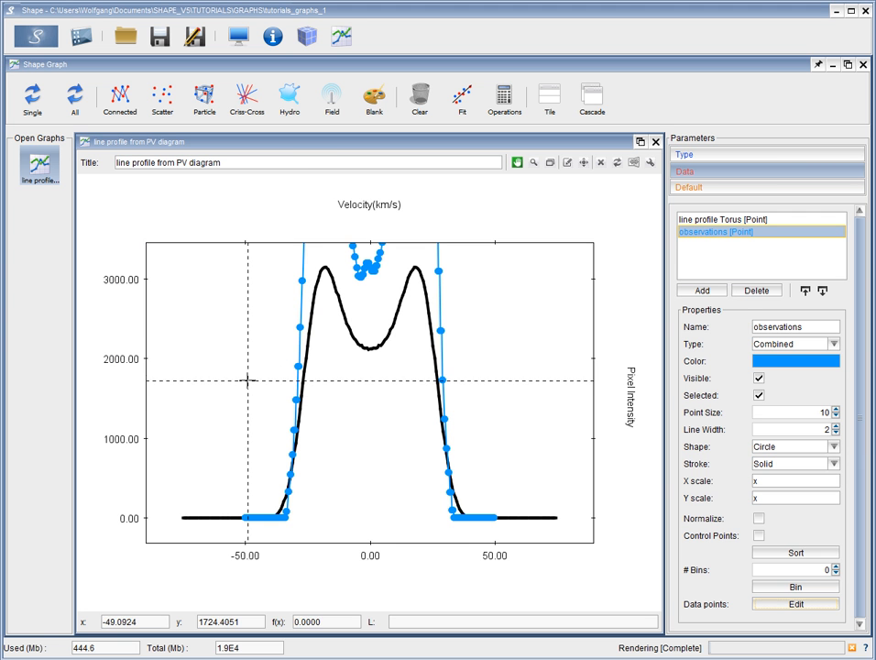
left_click(616, 163)
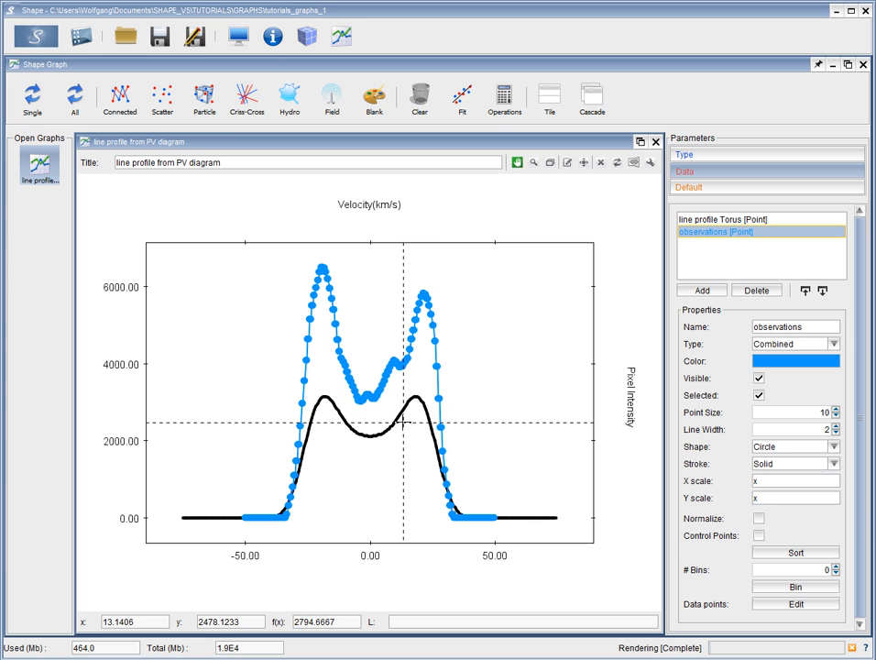
Enable Normalize for both the observations and the line profile Torus data and refresh the graph.
left_click(758, 518)
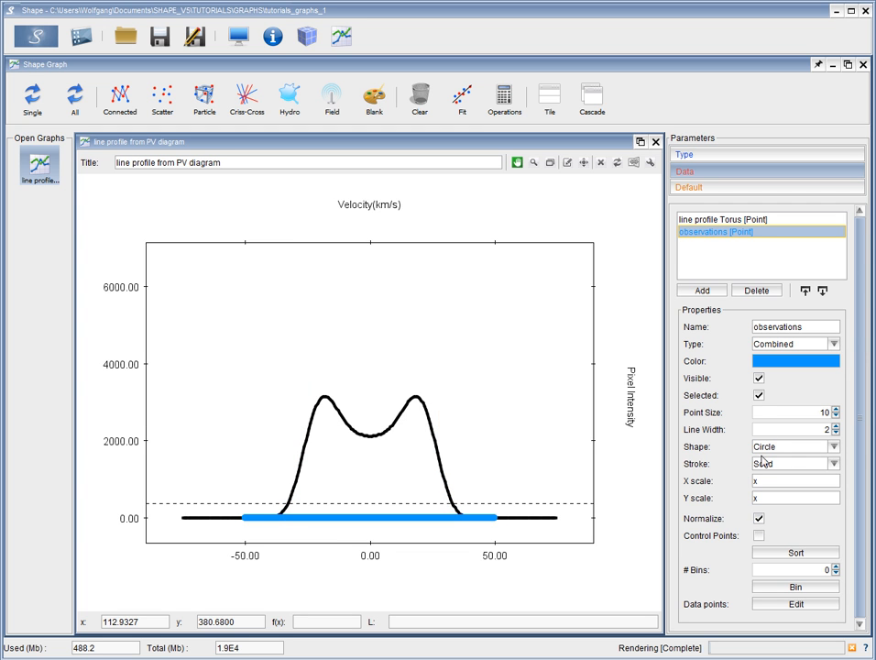
left_click(728, 220)
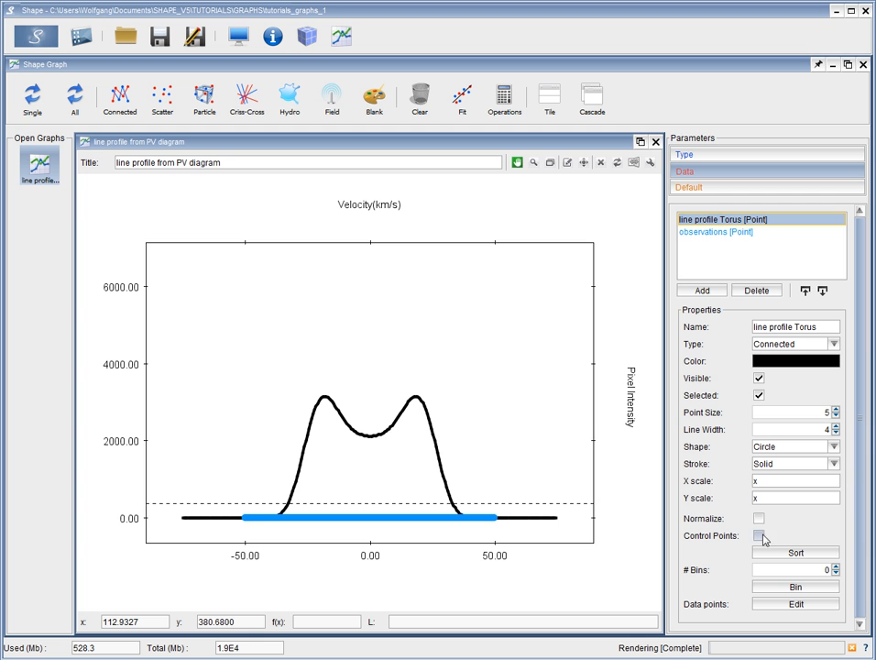
left_click(759, 518)
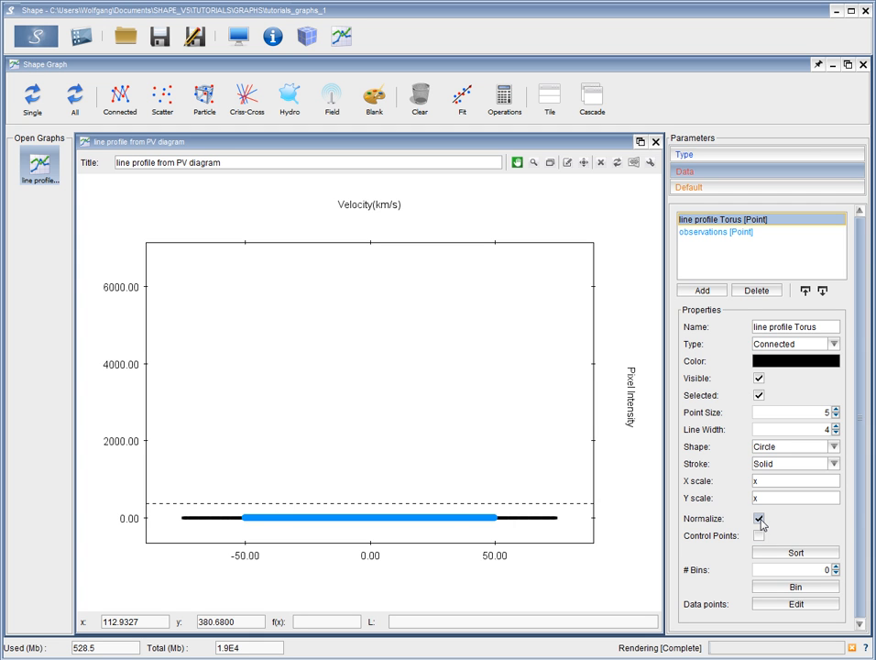
left_click(618, 164)
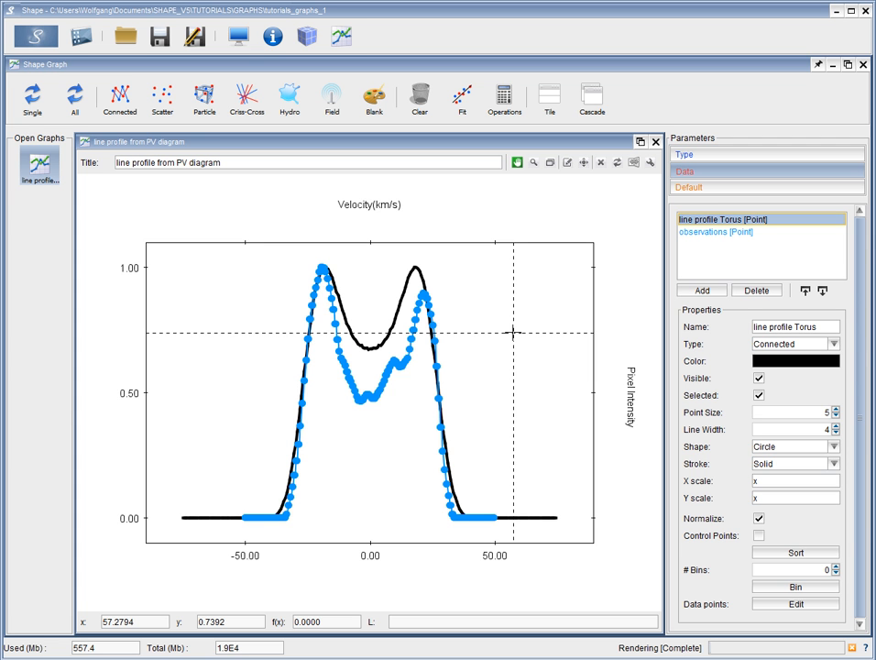
Change the f0 value of the torus's Velocity modifier in the 3D module and re-render to update the model data in the graph.
left_click(307, 36)
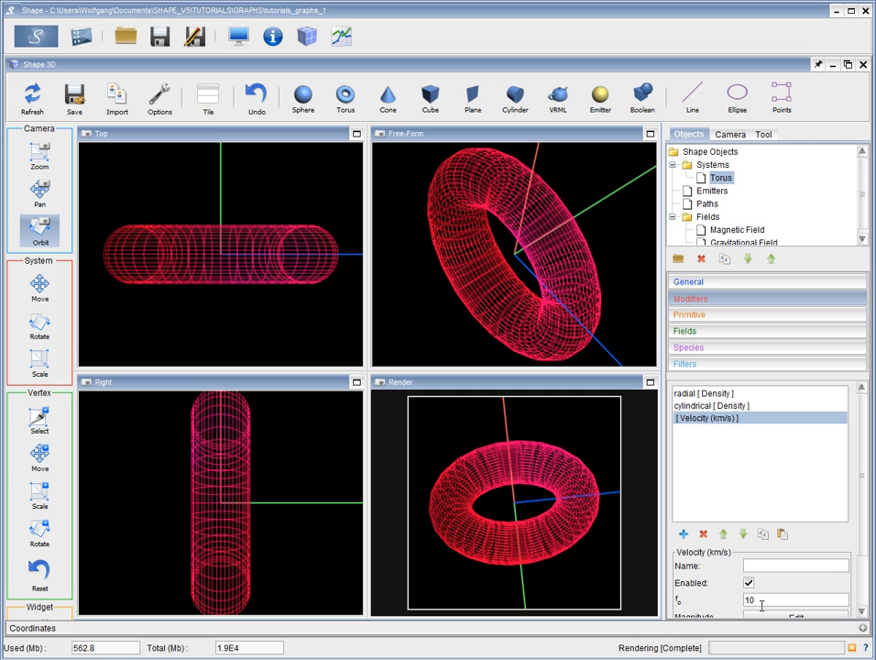
left_click_drag(760, 601, 748, 601)
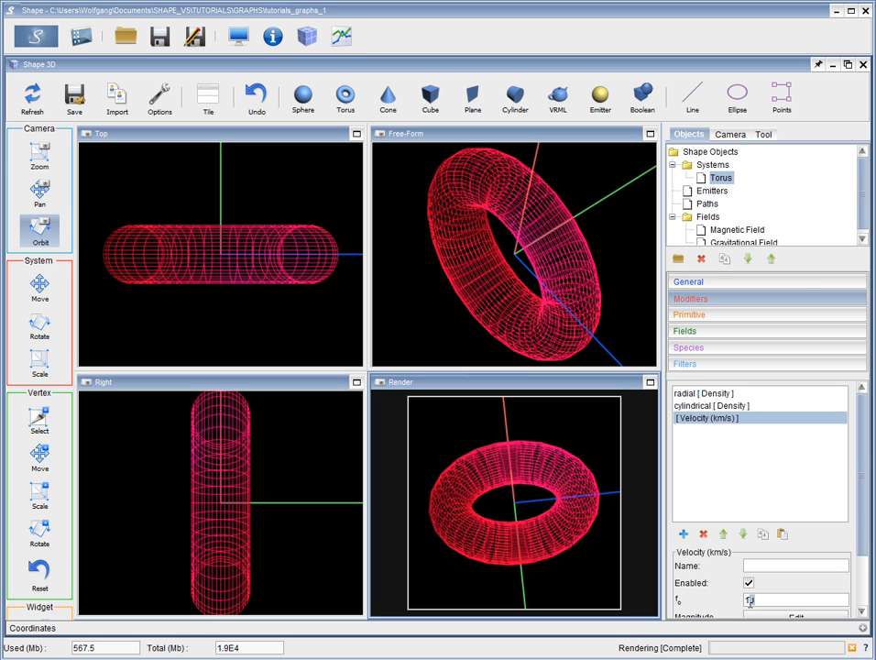
left_click(340, 38)
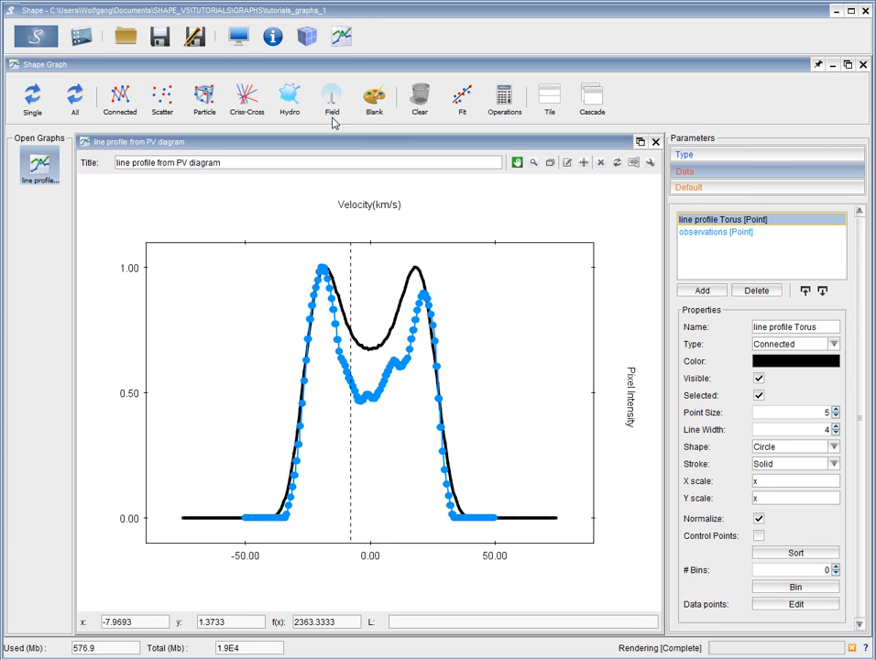
left_click(33, 34)
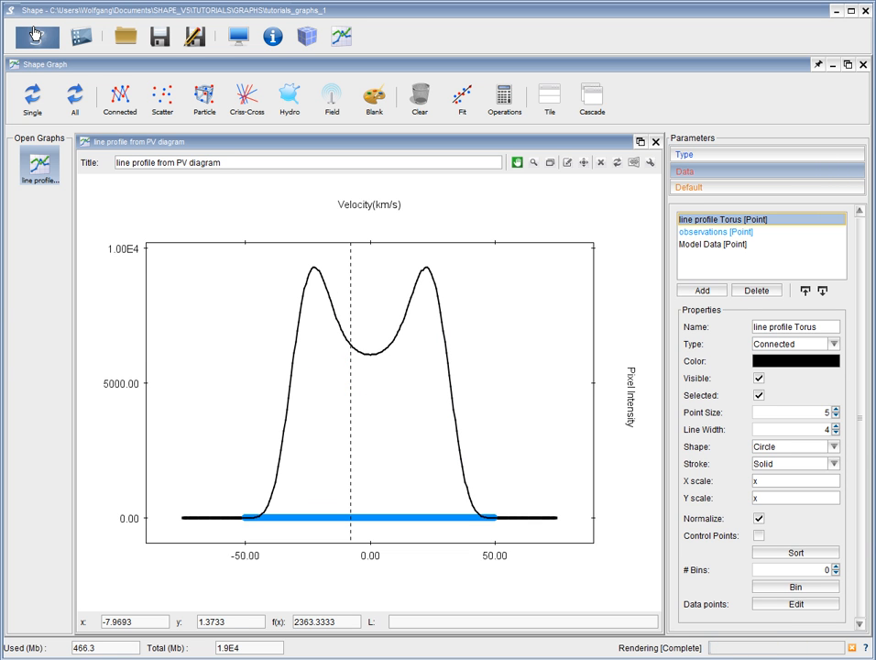
left_click(719, 245)
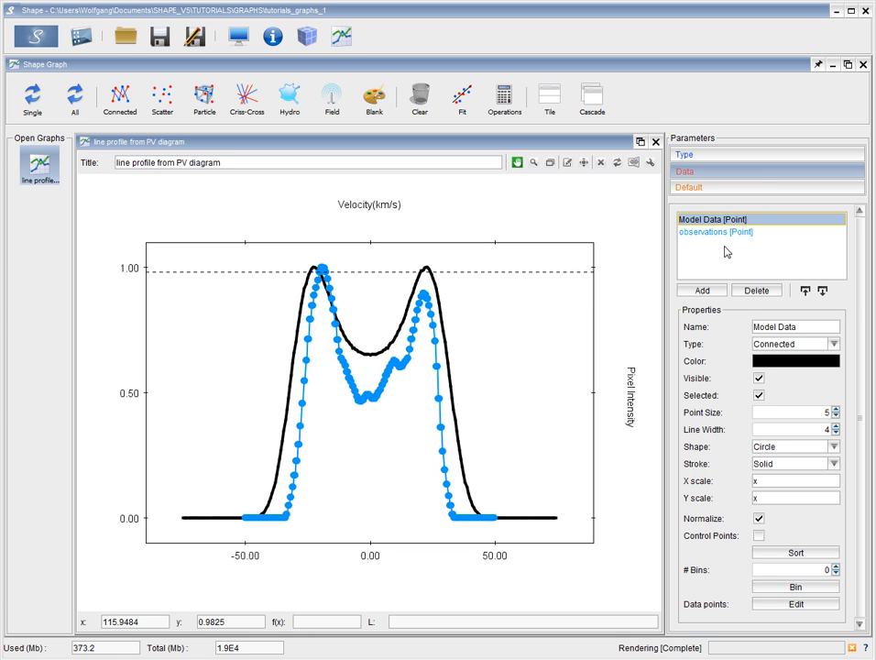
Move Model Data below observations in the data list and rename it torus orientation 1.
left_click(822, 291)
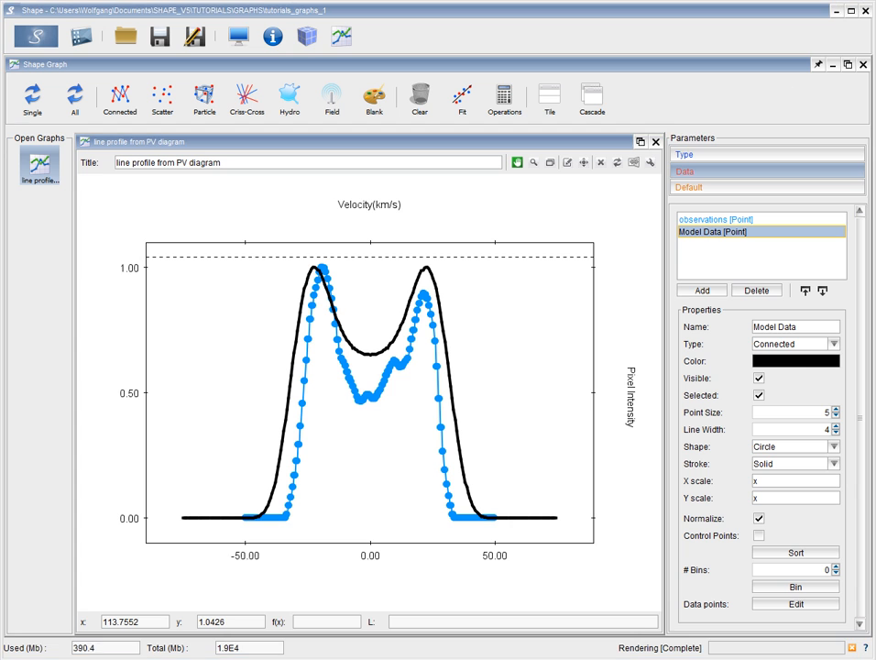
left_click_drag(836, 326, 746, 327)
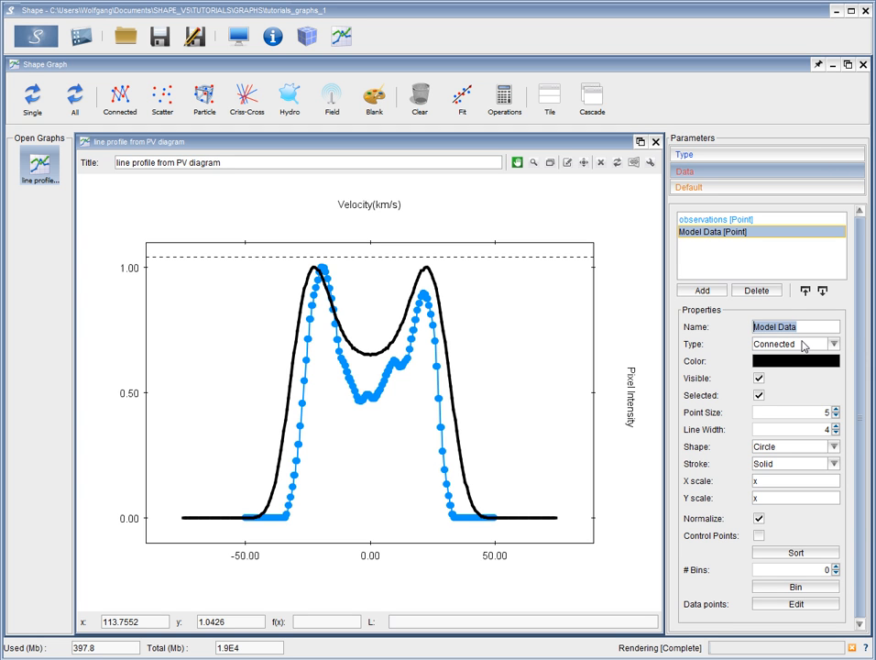
type("torus")
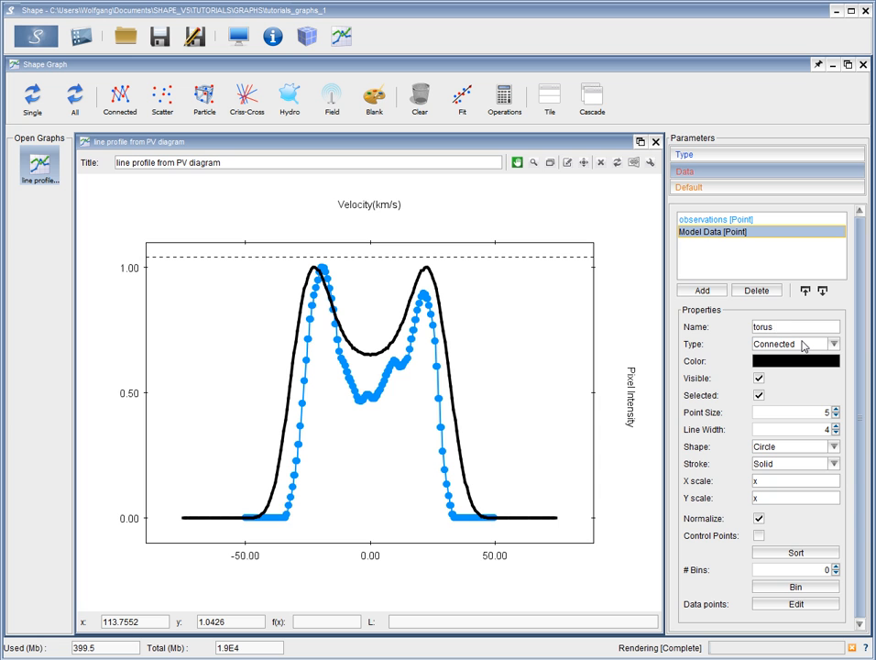
type(" orientation 1")
key("Return")
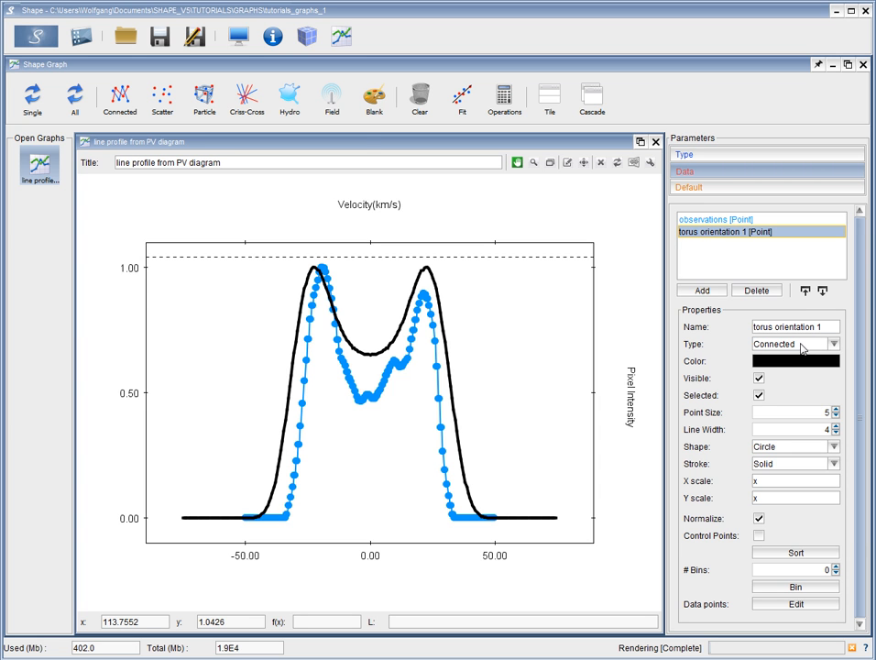
Orbit the torus in the 3D module's Render view to a slightly tilted, open orientation and re-render it for the graph.
left_click(308, 38)
mouse_move(495, 466)
left_mouse_down()
mouse_move(508, 507)
mouse_move(507, 467)
left_mouse_up()
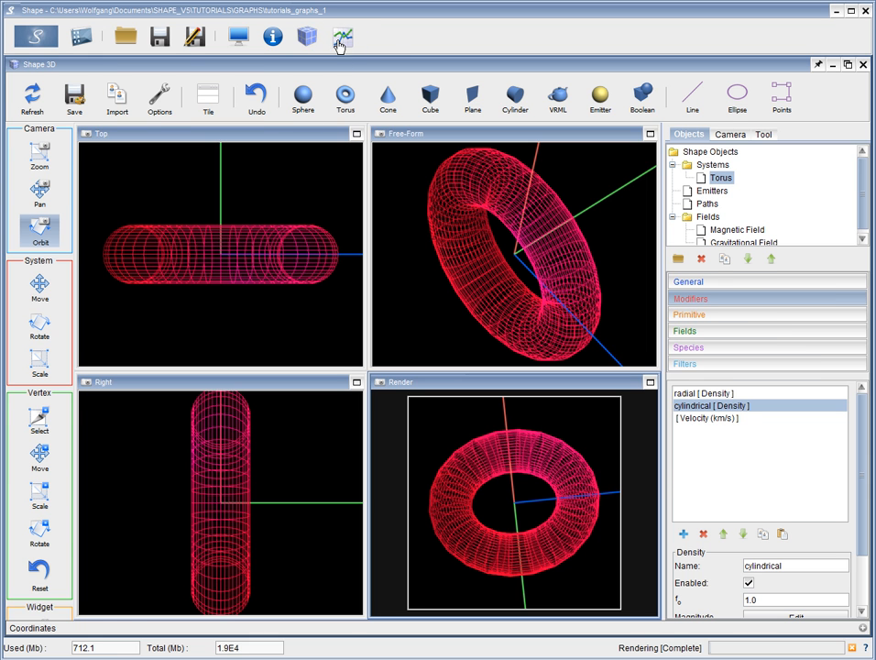
left_click(339, 42)
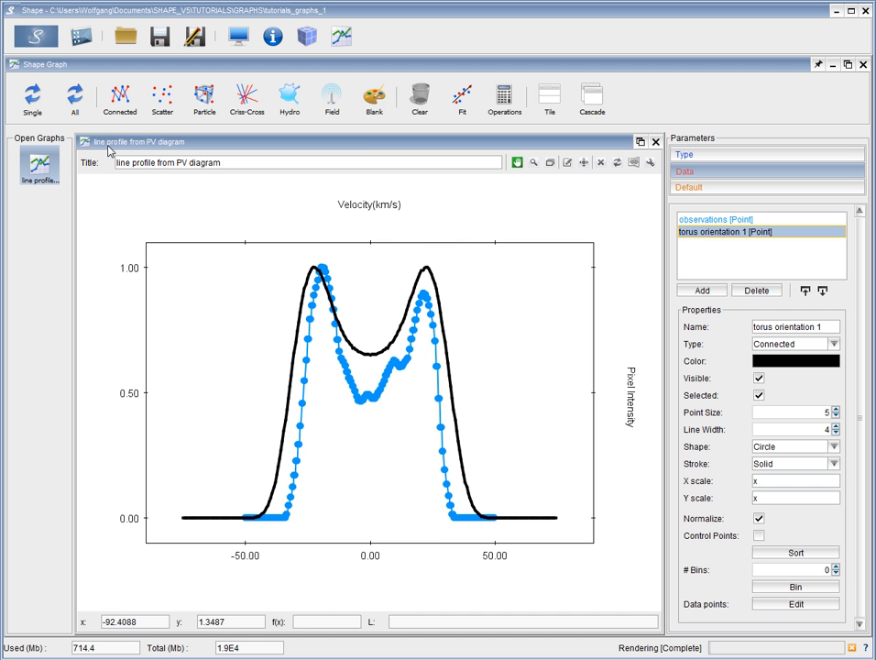
left_click(33, 38)
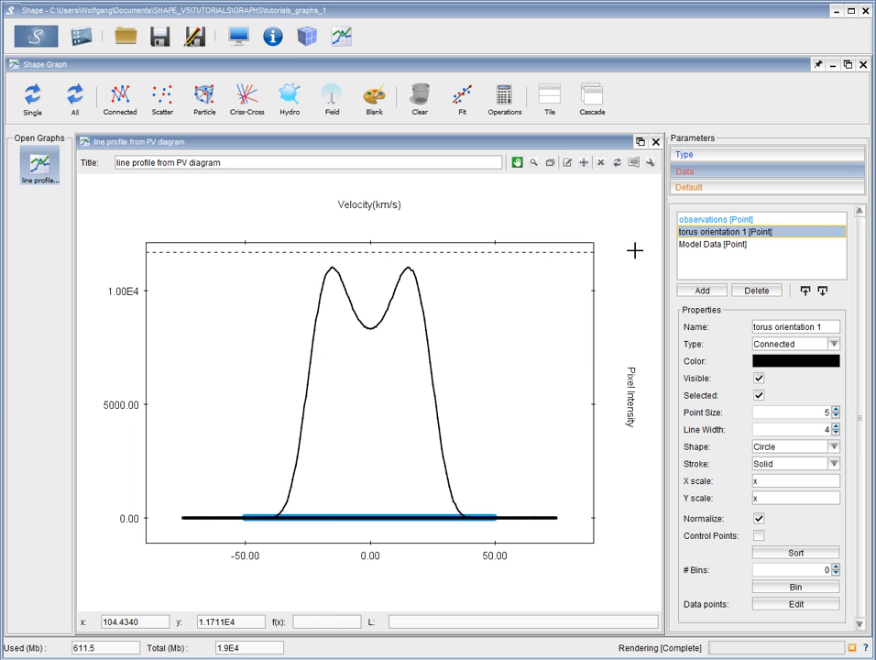
Enable Normalize for the newly added Model Data set and refresh the graph.
left_click(708, 245)
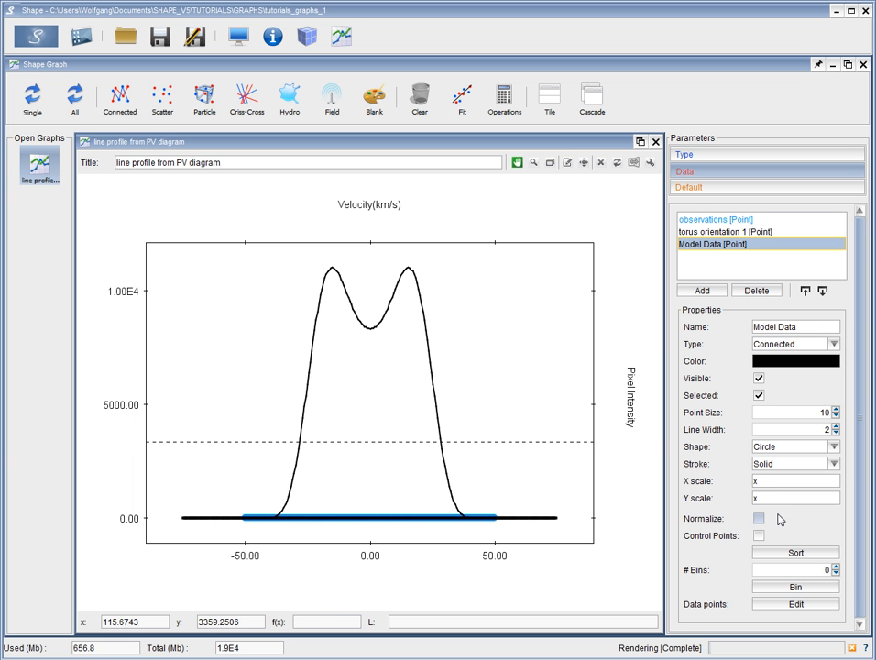
left_click(757, 520)
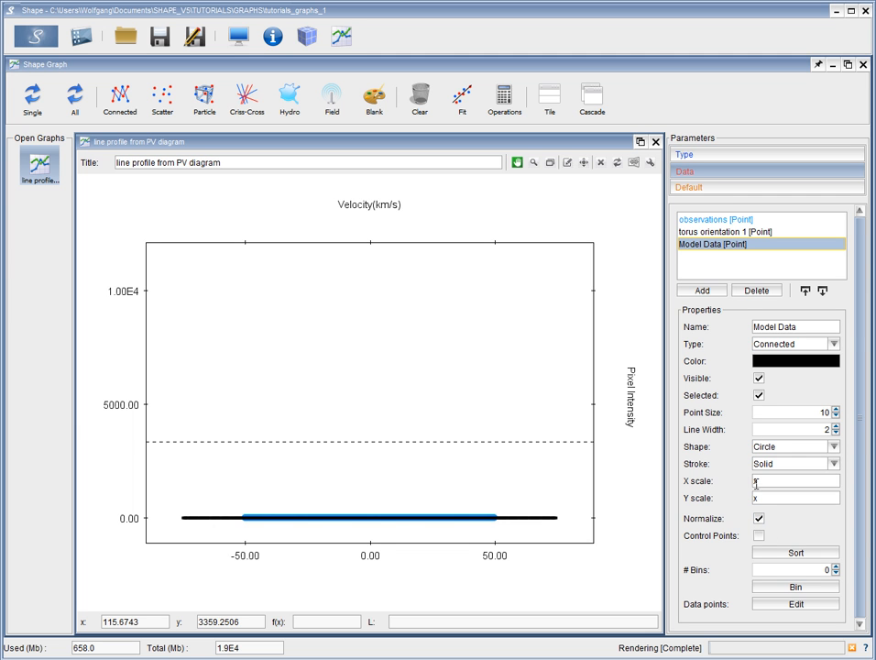
left_click(616, 164)
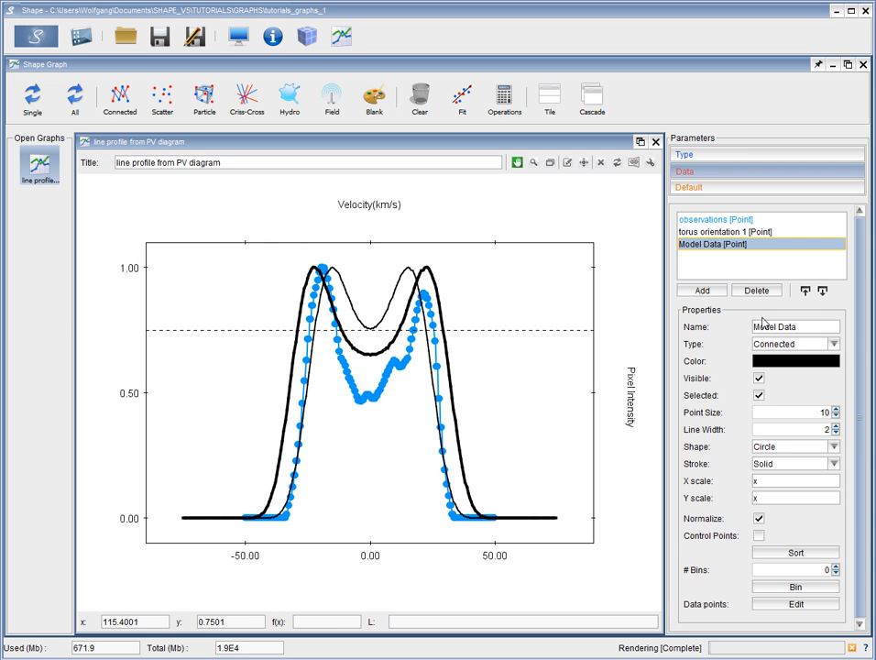
Rename torus orientation 1 back to Model Data and delete the other, newly added Model Data set.
left_click_drag(799, 327, 727, 326)
key("ctrl+c")
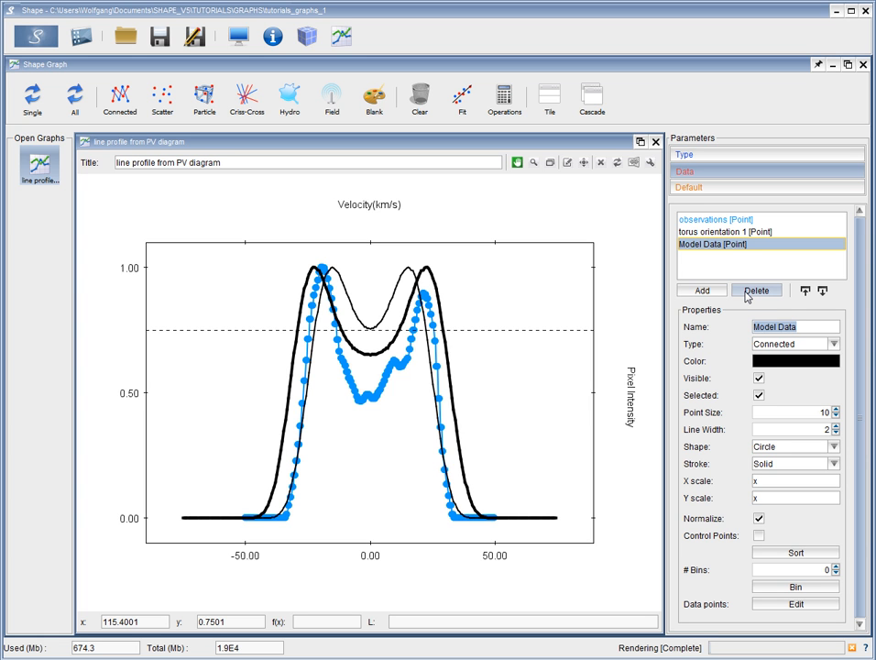
left_click(724, 232)
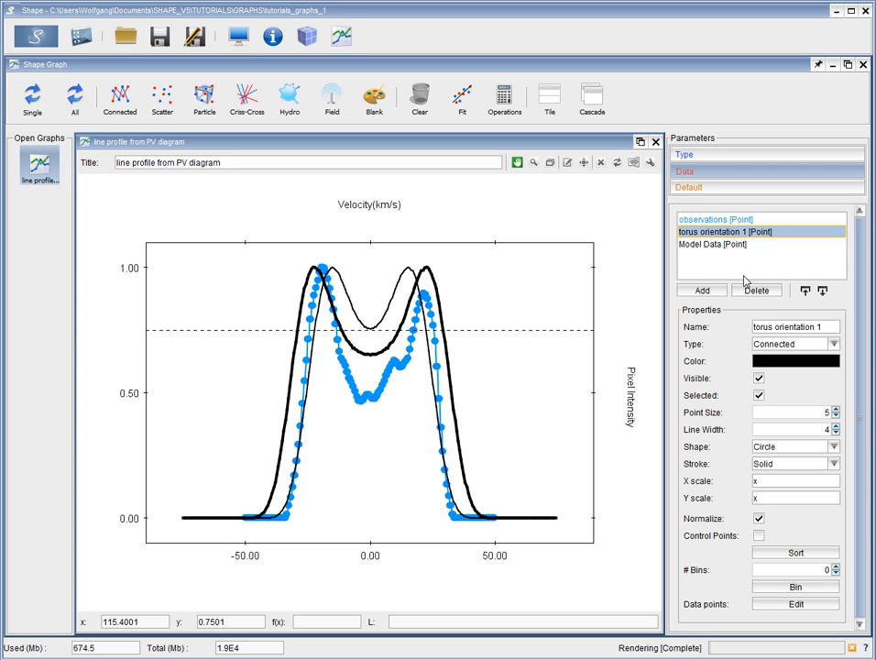
left_click_drag(829, 327, 741, 328)
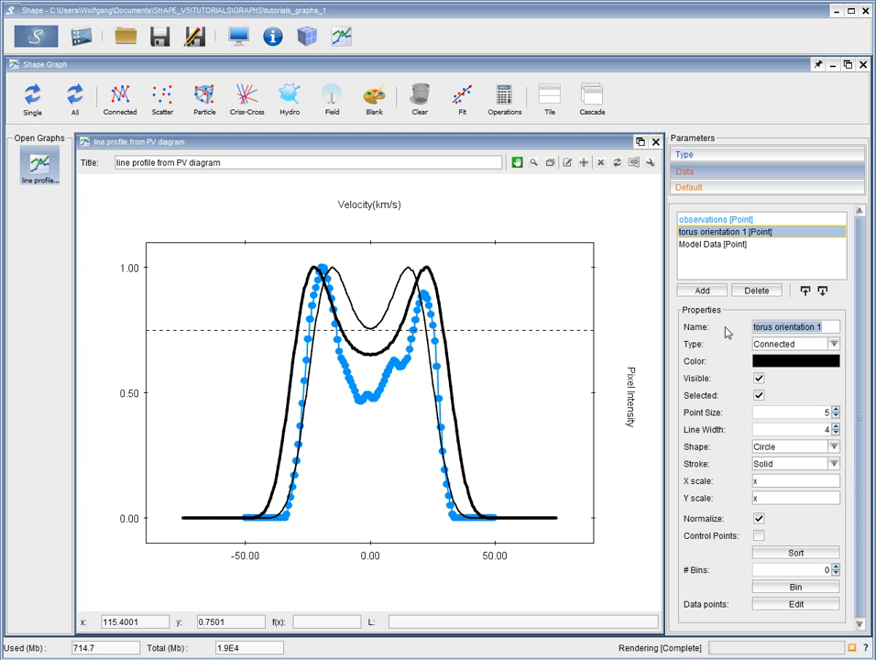
key("ctrl+v")
key("Return")
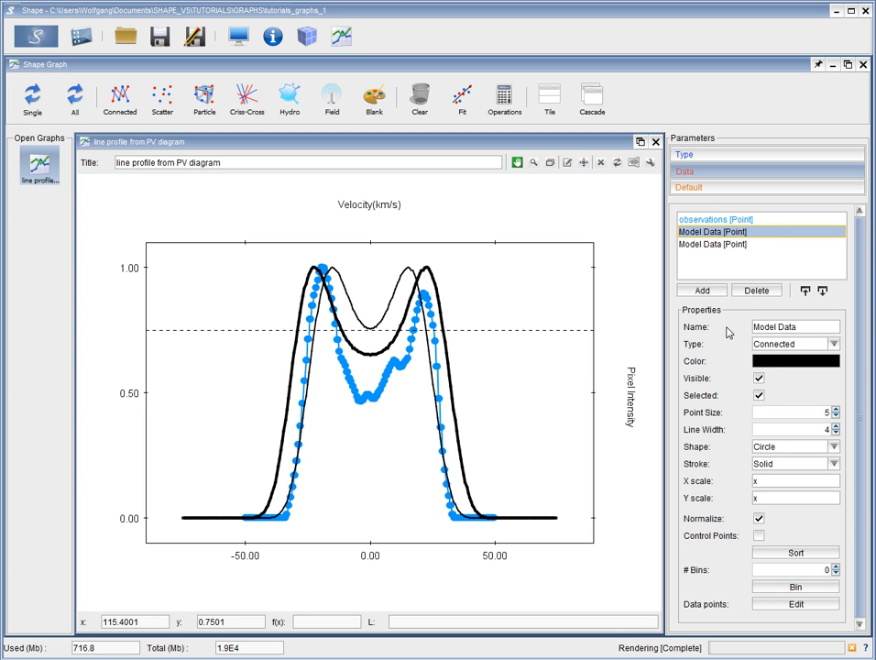
left_click(713, 243)
left_click(749, 291)
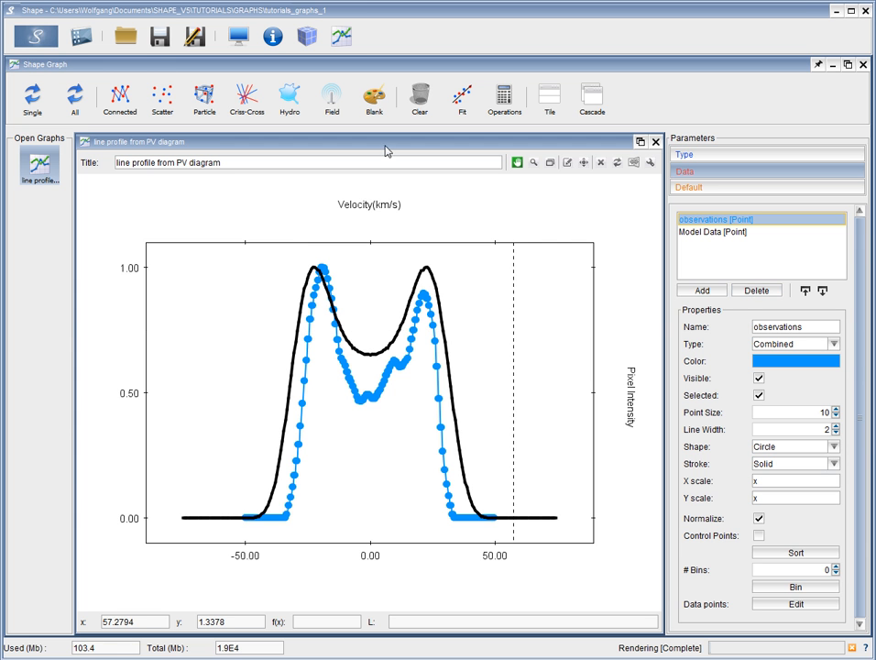
Orbit the torus in the Render view to a narrow, steeply inclined orientation, re-render, and return to the line profile graph.
left_click(34, 36)
left_click(309, 39)
left_click_drag(426, 465, 518, 503)
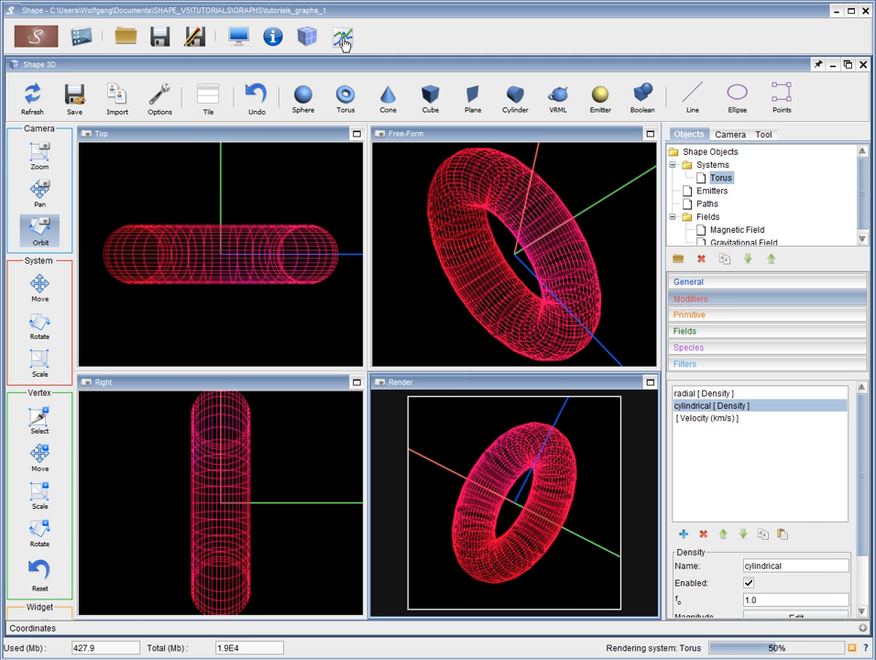
left_click(343, 39)
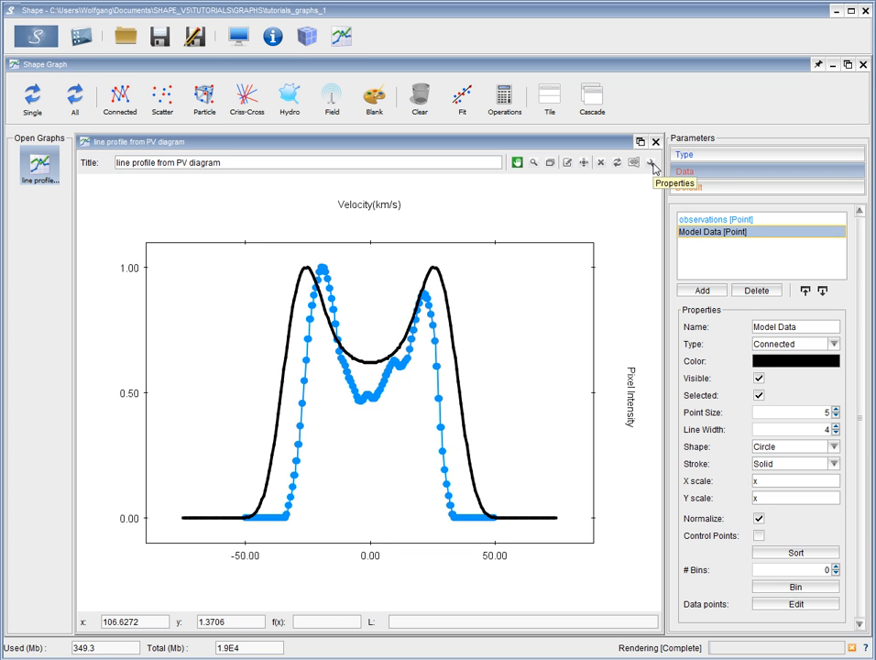
Zoom in on the peaks of the two line profiles, vary the magnification, and restore the full graph view.
left_click(533, 165)
left_click_drag(269, 258, 484, 403)
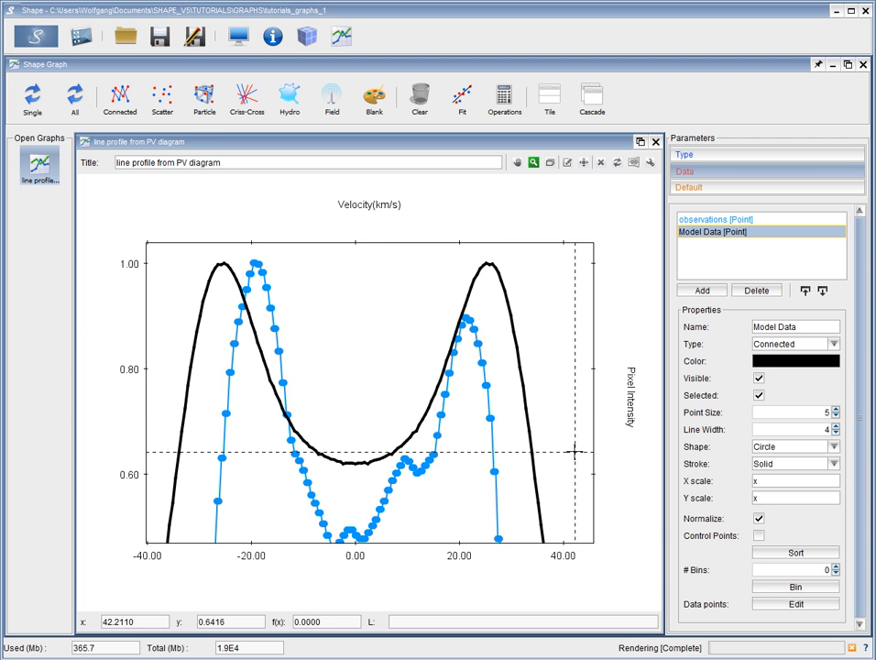
scroll(475, 403, "up", 2)
scroll(476, 403, "down", 3)
scroll(475, 403, "down", 2)
scroll(476, 403, "up", 4)
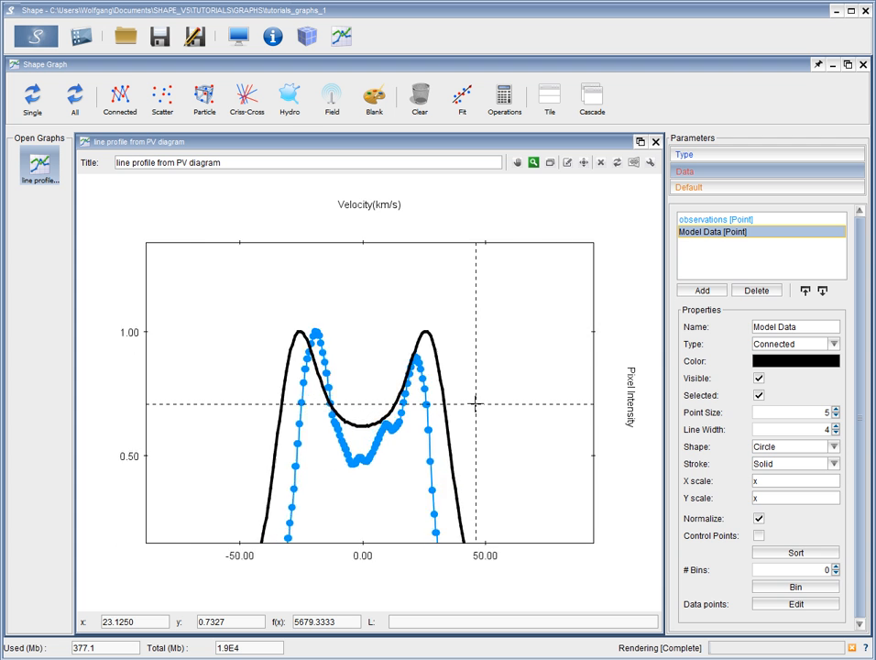
scroll(475, 403, "down", 3)
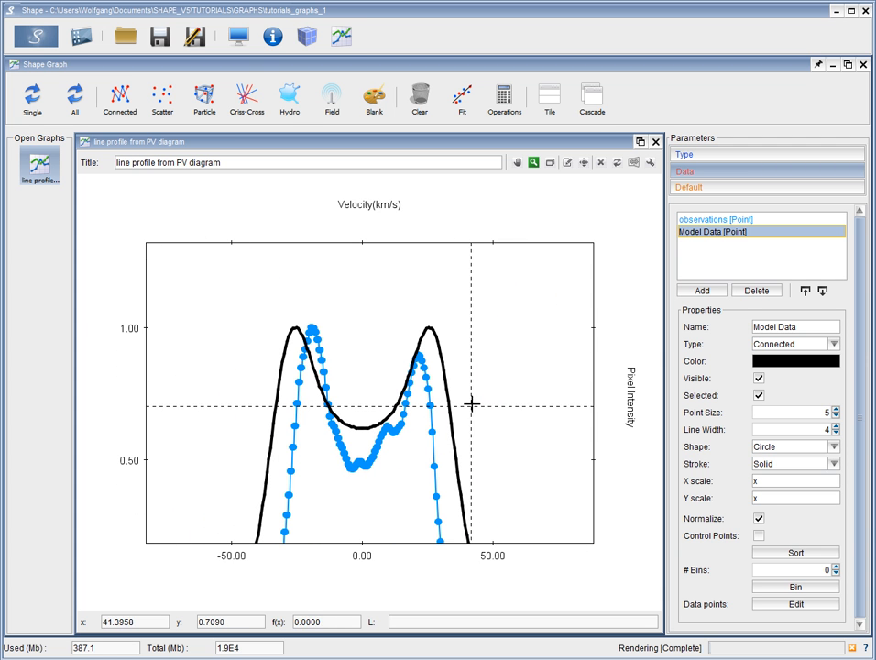
left_click(547, 165)
left_click_drag(357, 450, 369, 375)
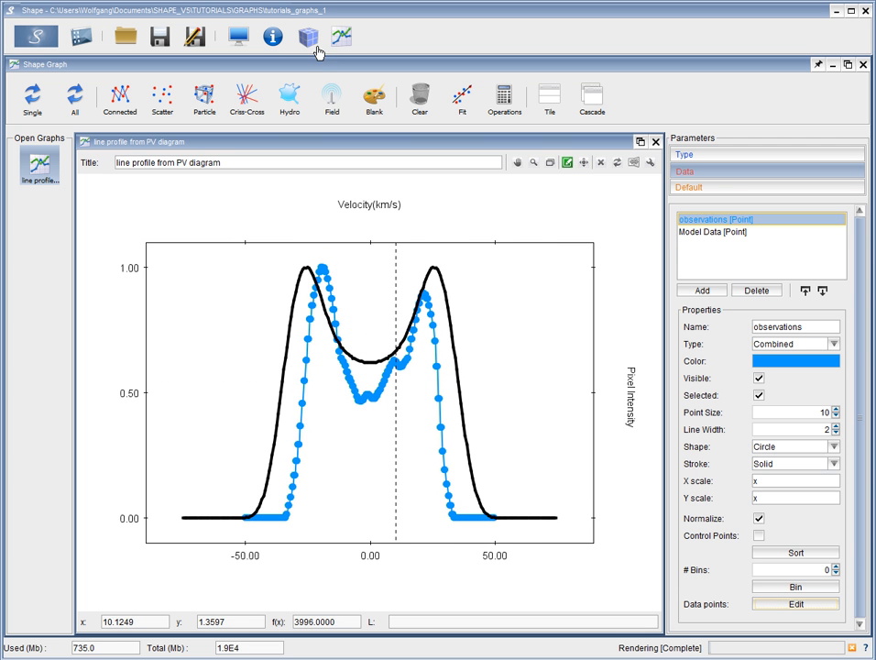
Orbit the torus to a nearly face-on orientation in the Render view and update the line profile graph with the new rendering.
left_click(309, 37)
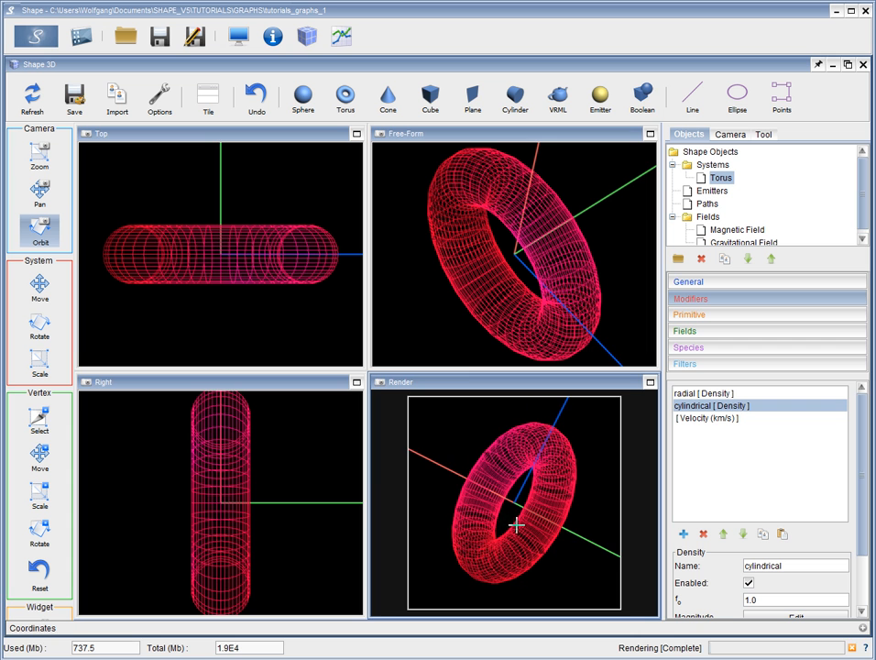
left_click_drag(519, 525, 488, 499)
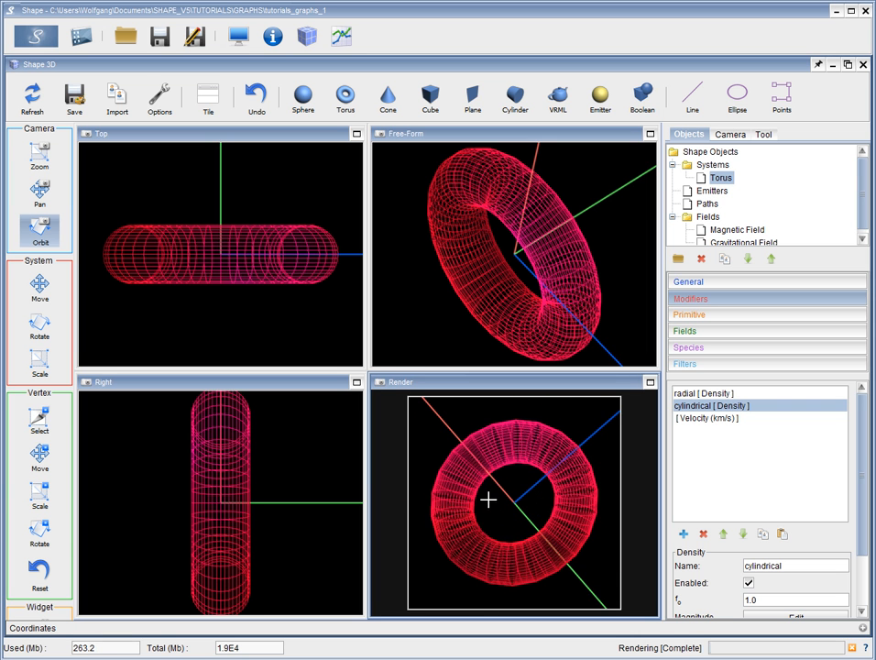
left_click(341, 39)
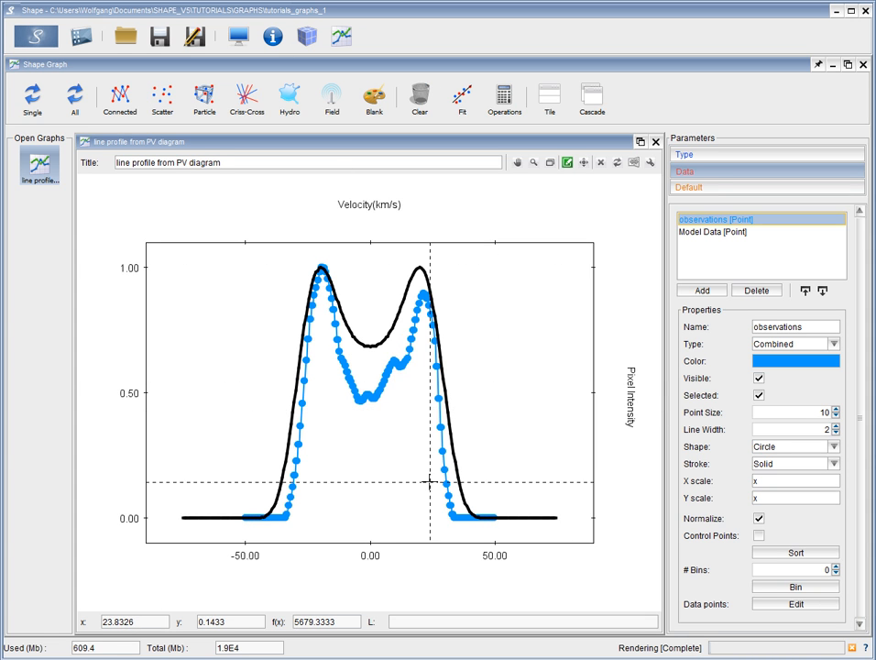
Save the graph as the image connected_2.png in the GRAPHS folder.
right_click(497, 389)
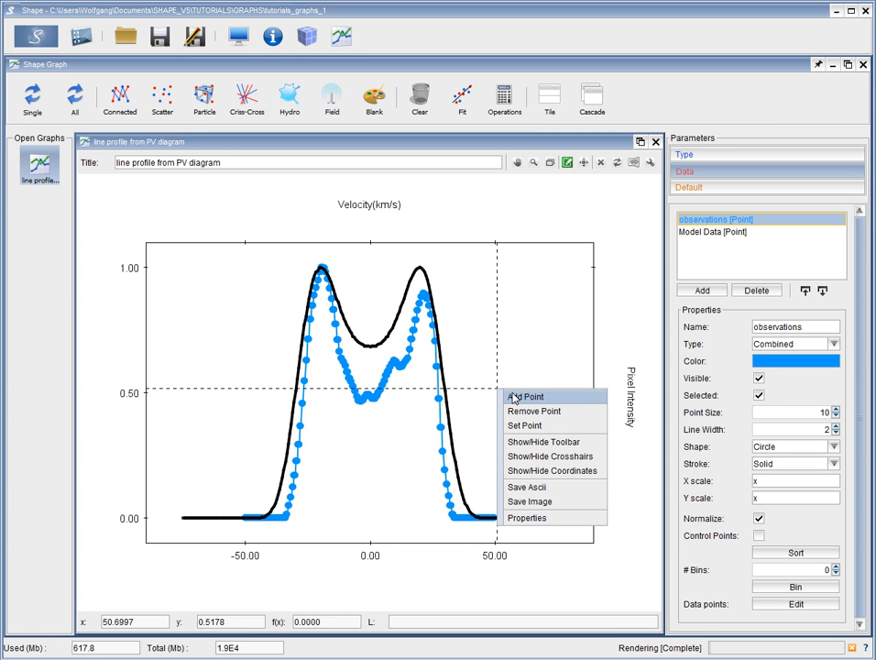
left_click(514, 503)
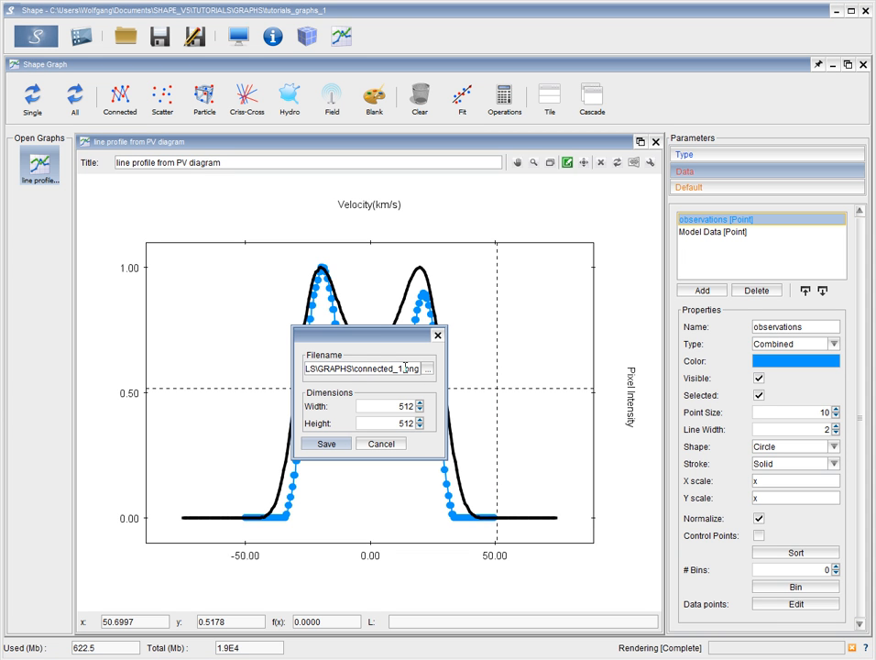
left_click(427, 369)
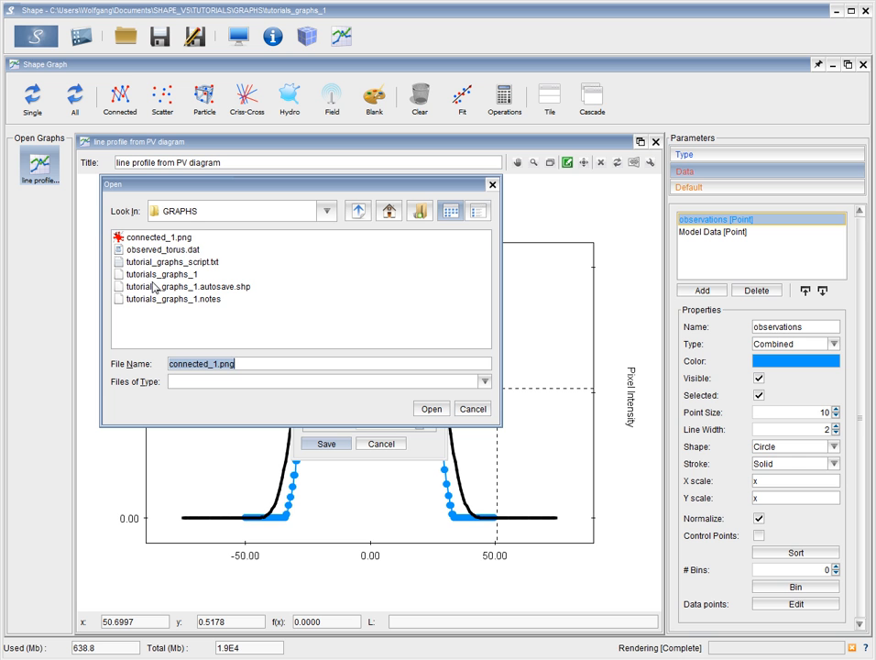
left_click(154, 238)
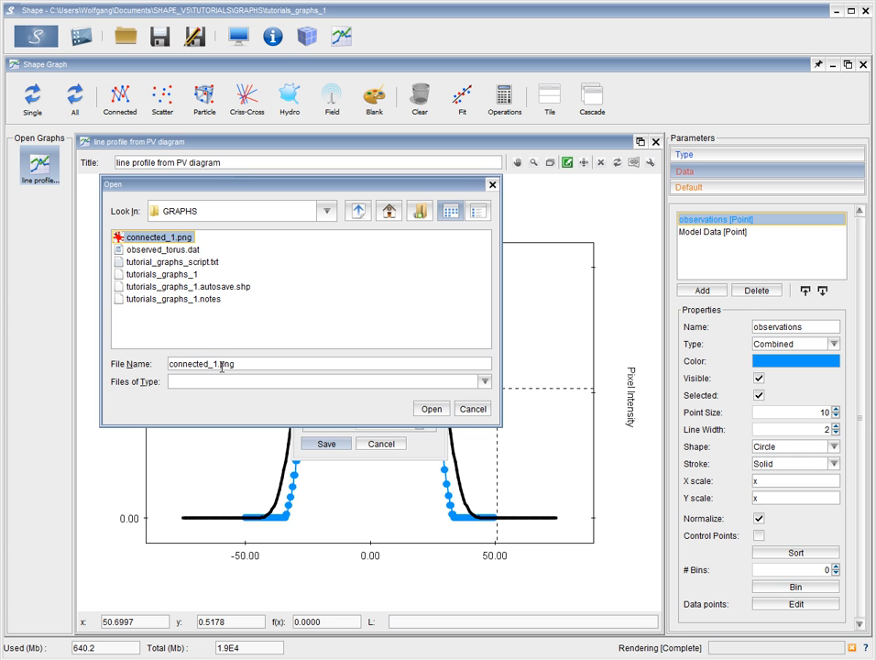
left_click(217, 364)
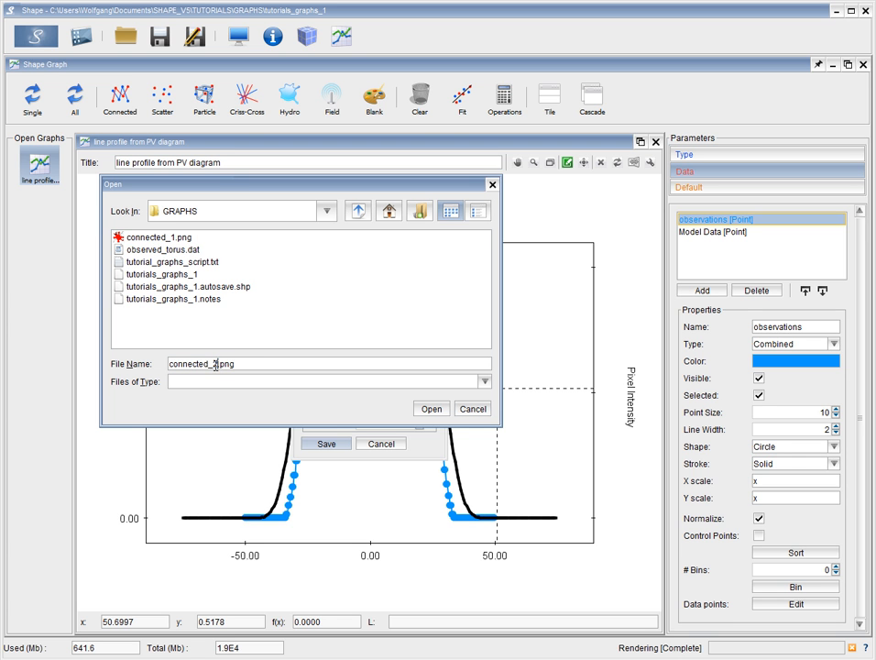
type("2")
key("Return")
left_click(311, 443)
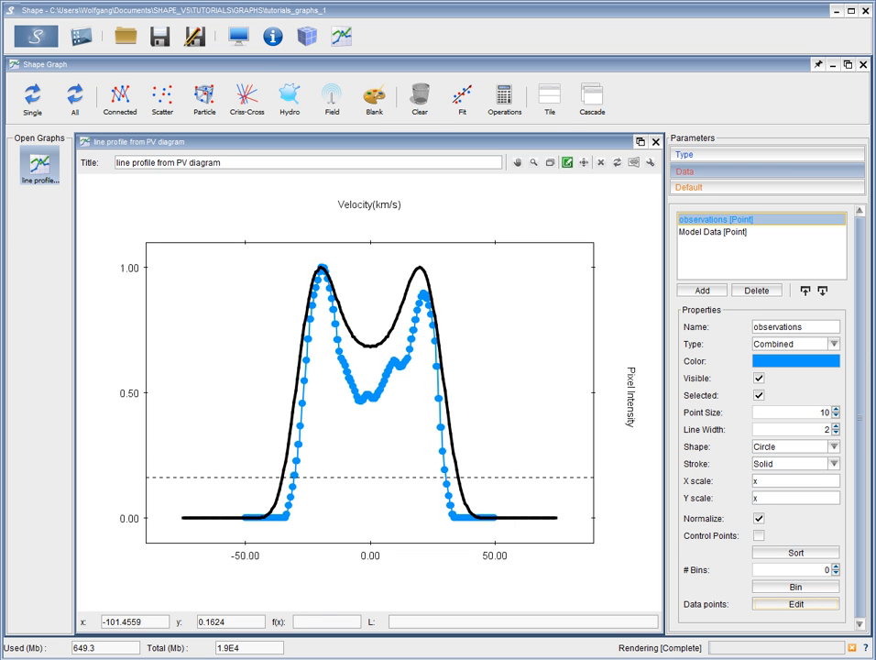
Switch to the file manager, view connected_2.png in IrfanView, and close the image.
key("alt+Tab")
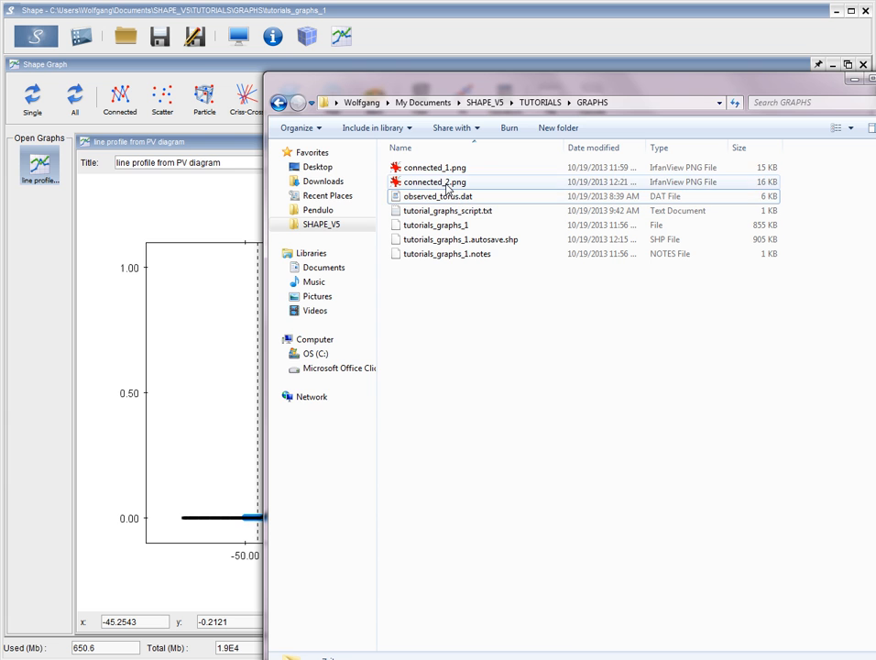
double_click(447, 189)
left_click(857, 78)
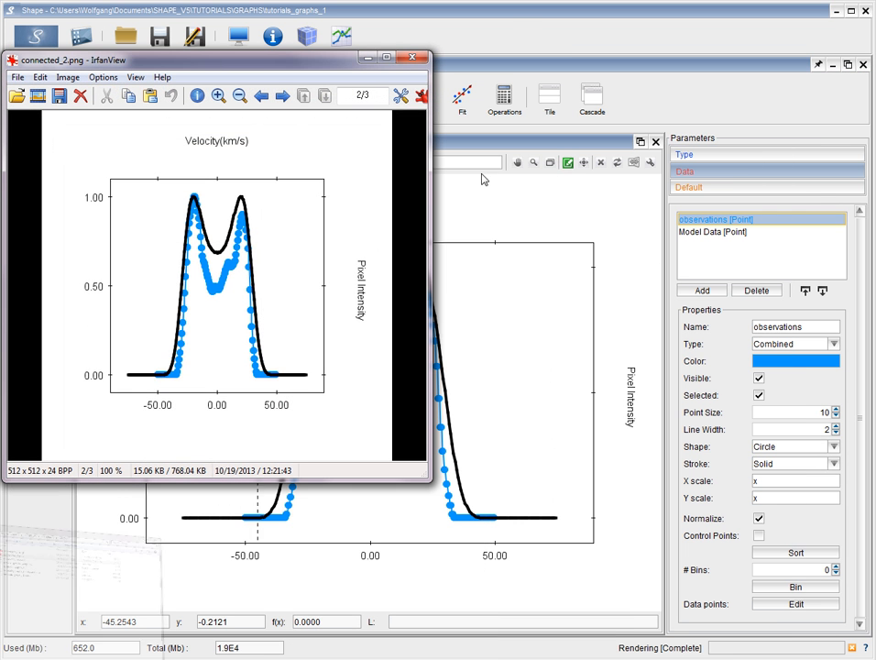
left_click_drag(222, 64, 362, 154)
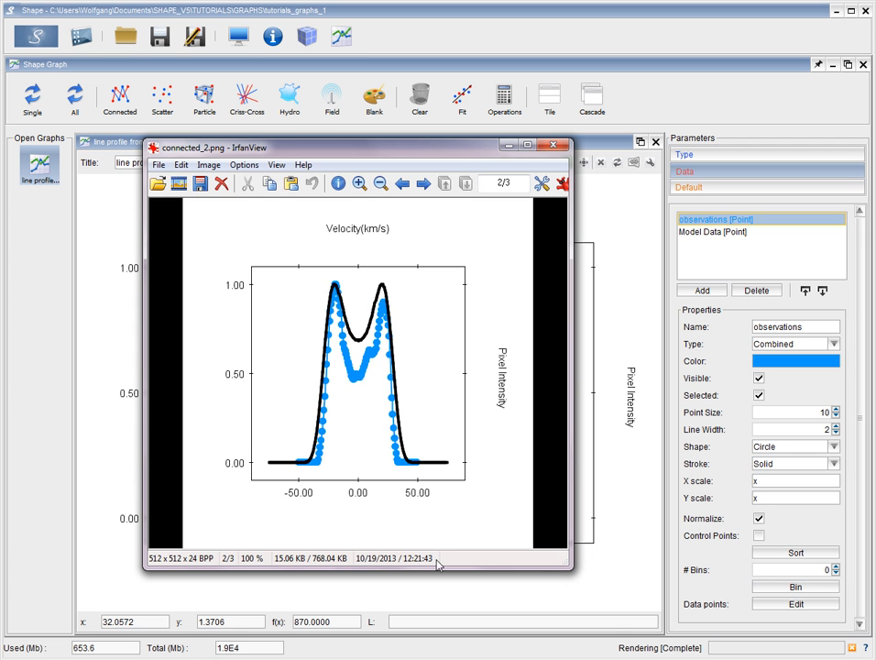
left_click(552, 148)
Save the graph image again as connected_2.png with a width of 800, overwriting the existing file.
right_click(423, 428)
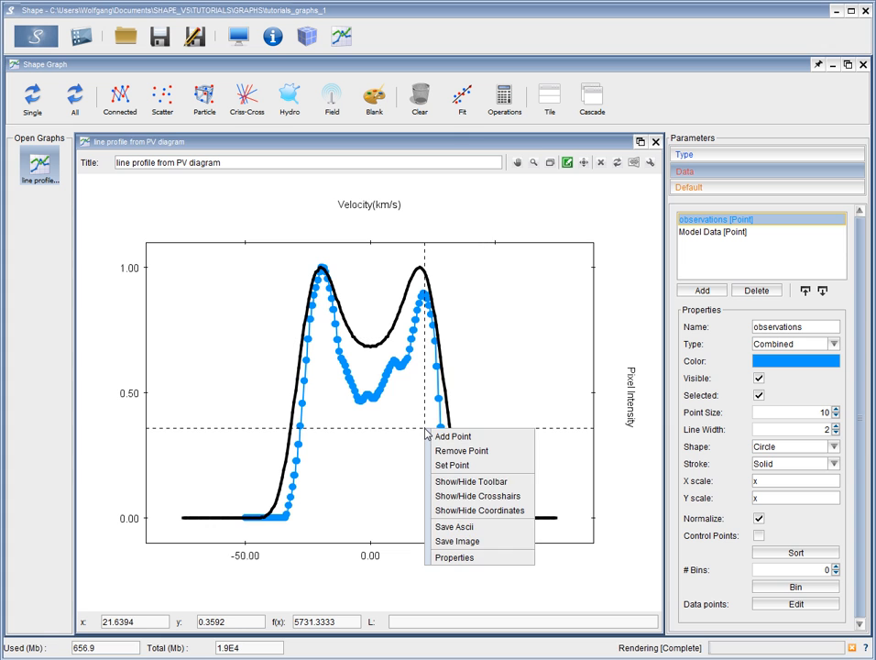
left_click(458, 541)
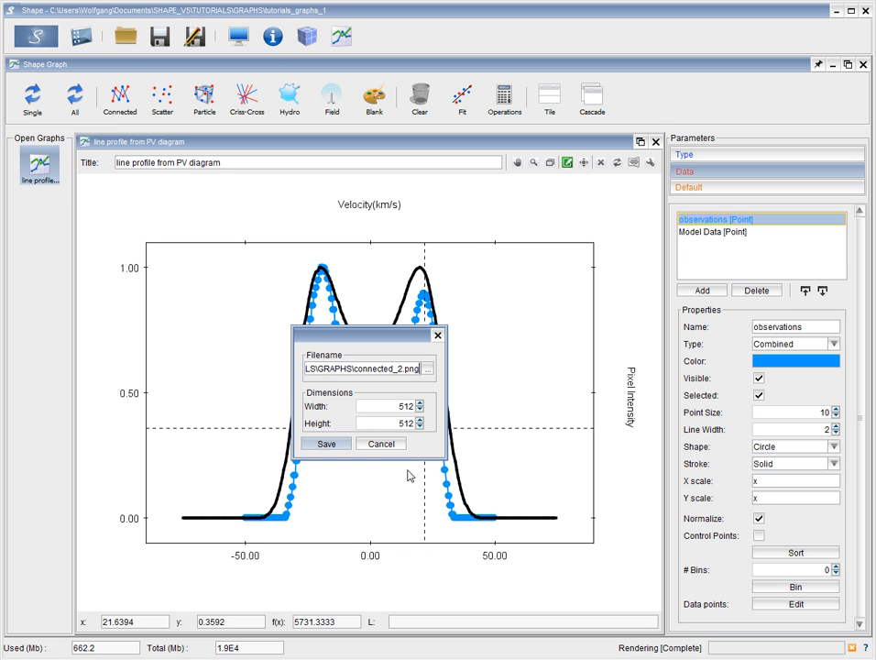
double_click(411, 405)
type("80")
left_click(327, 446)
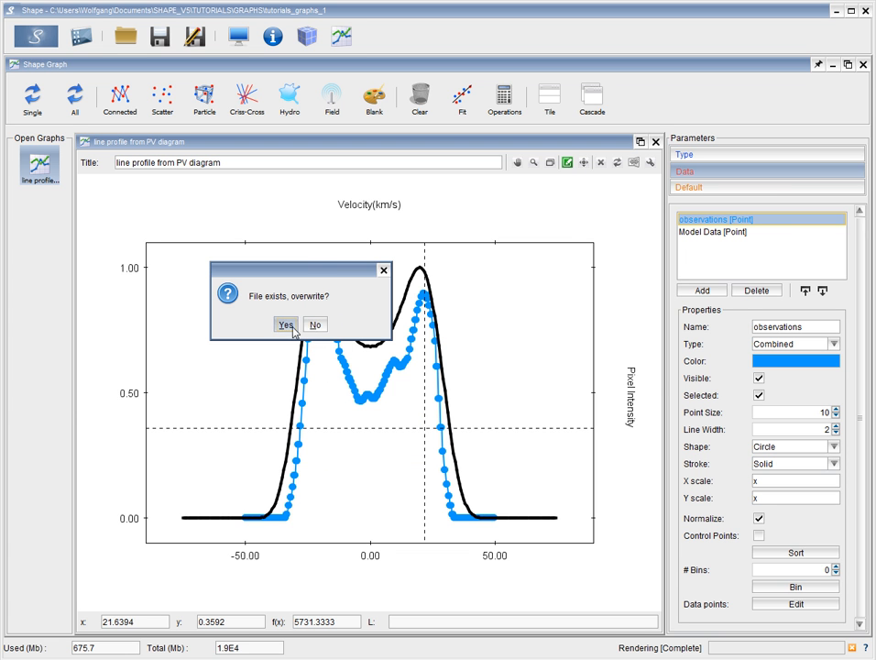
left_click(286, 324)
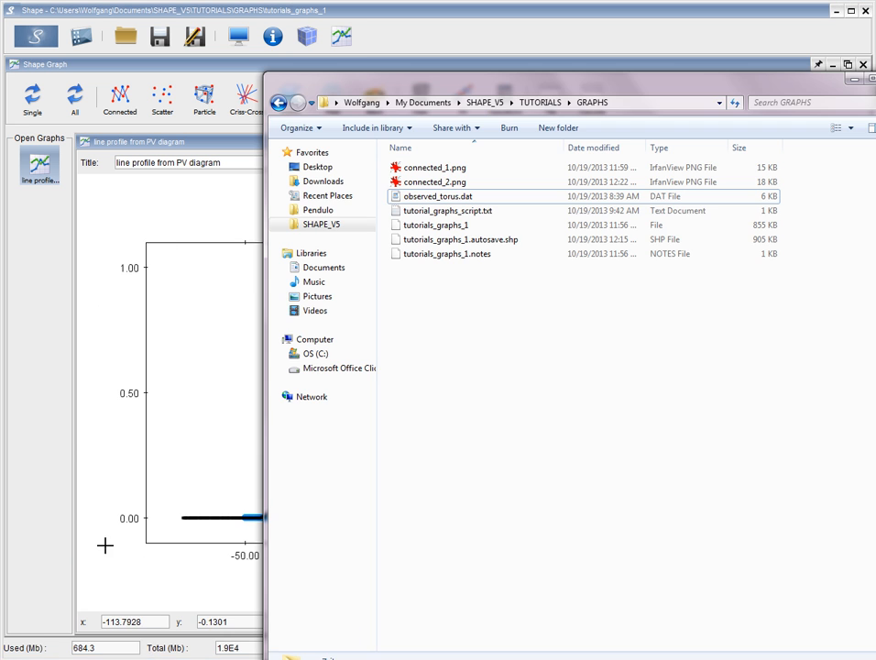
View the re-saved connected_2.png from the file manager in IrfanView, then minimize the file manager and close the image.
double_click(402, 181)
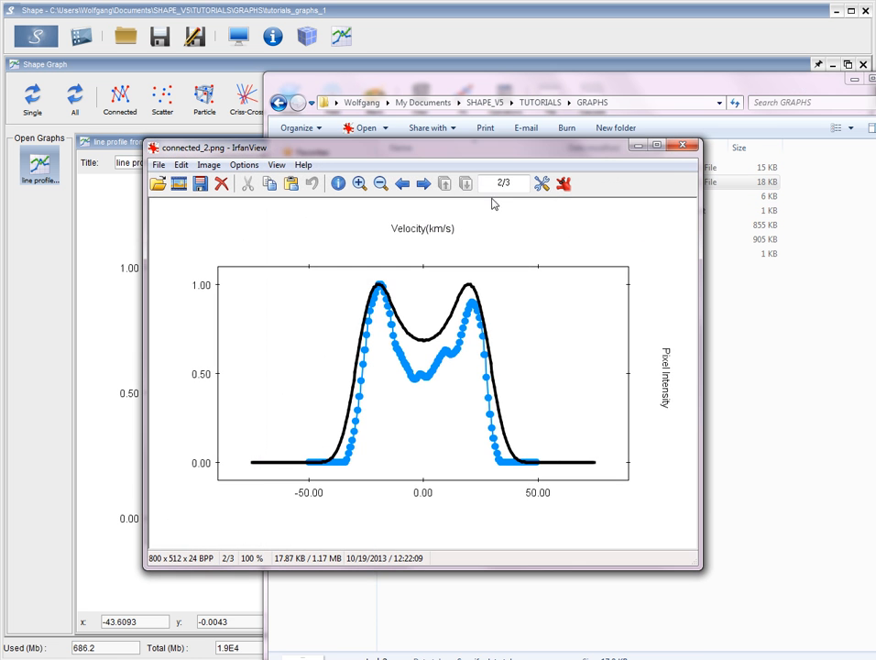
left_click(853, 81)
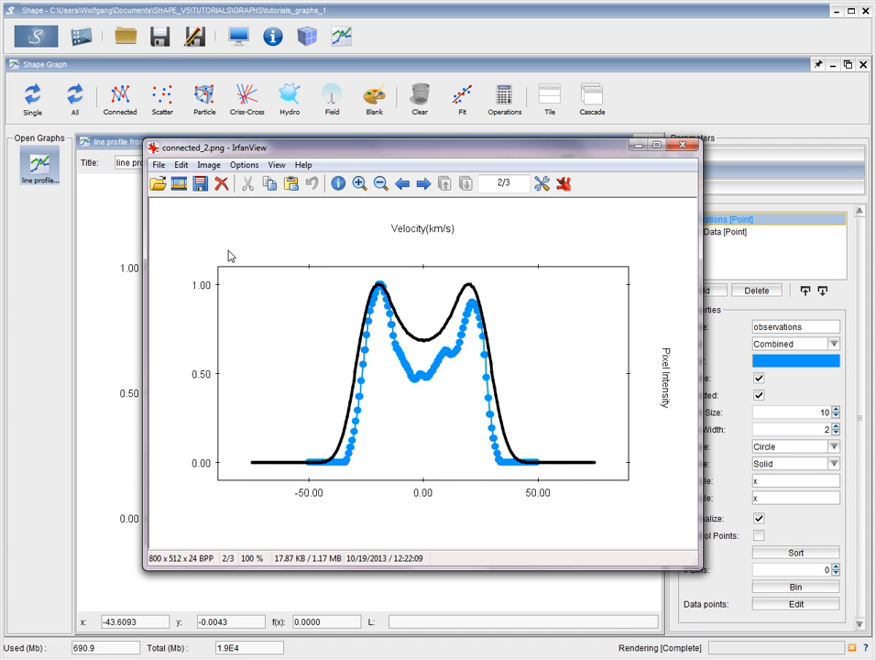
left_click(679, 145)
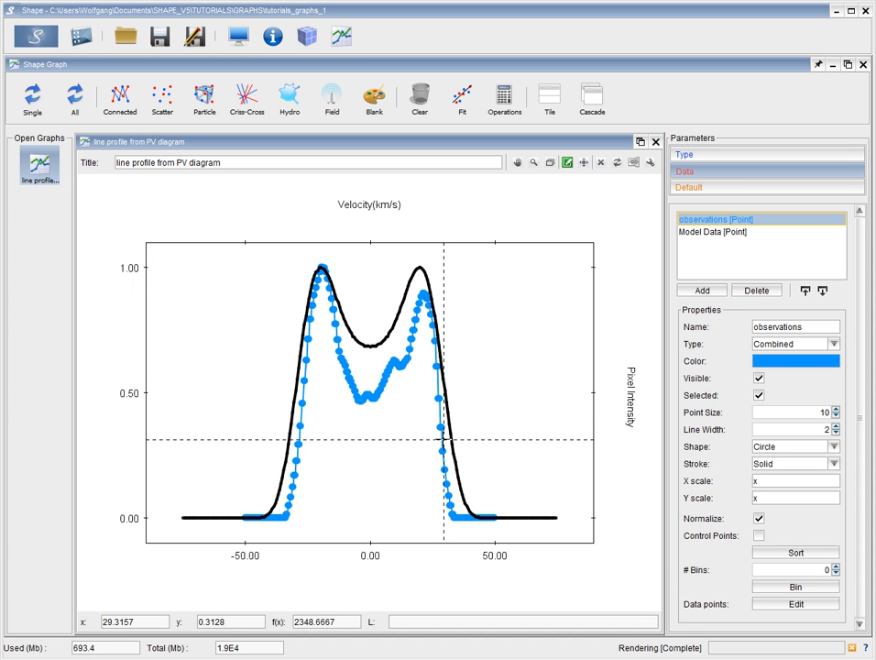
Set the graph's label size to 20 and the label number format to 0.0 in the graph properties.
left_click(651, 164)
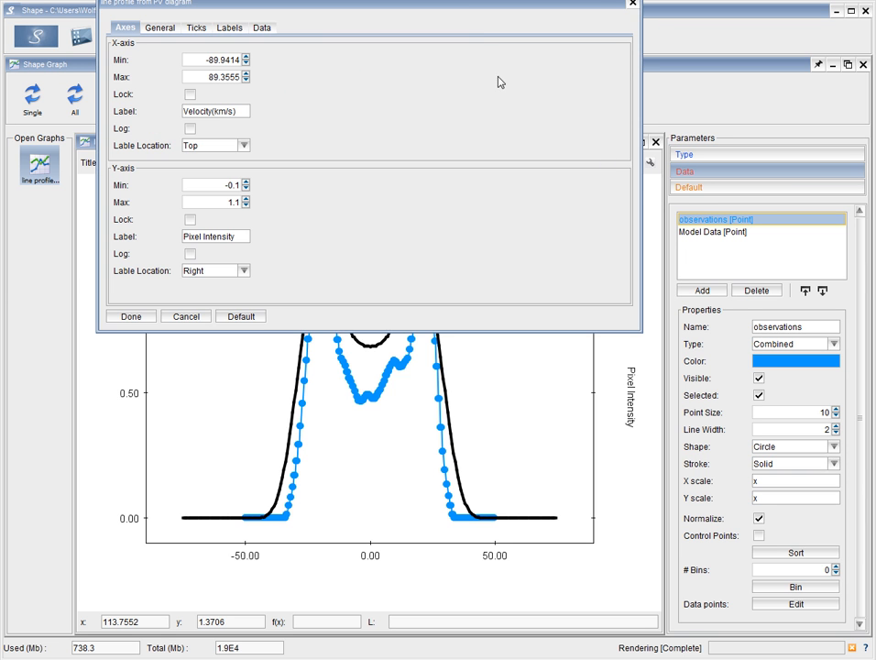
left_click_drag(469, 3, 473, 229)
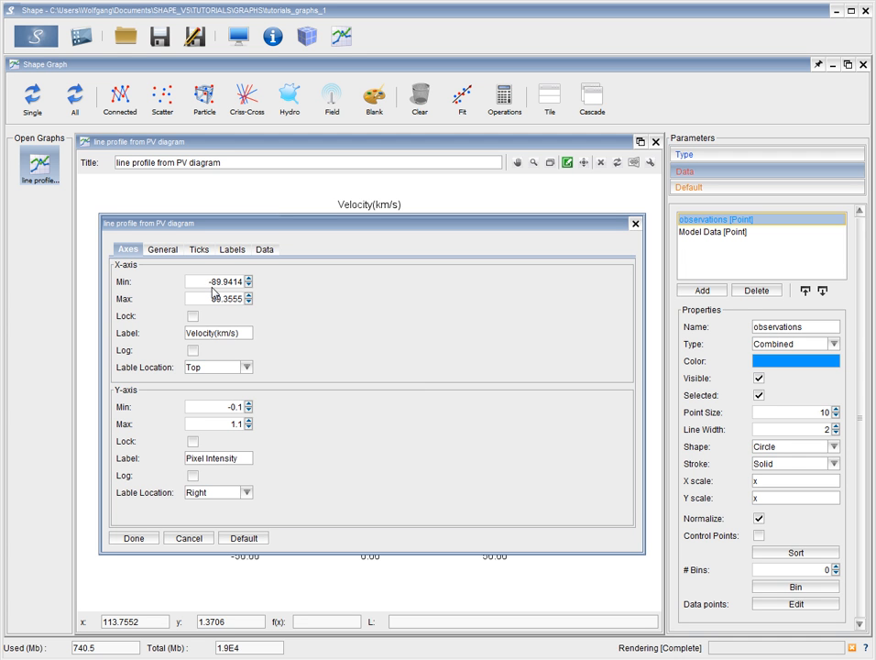
left_click(161, 249)
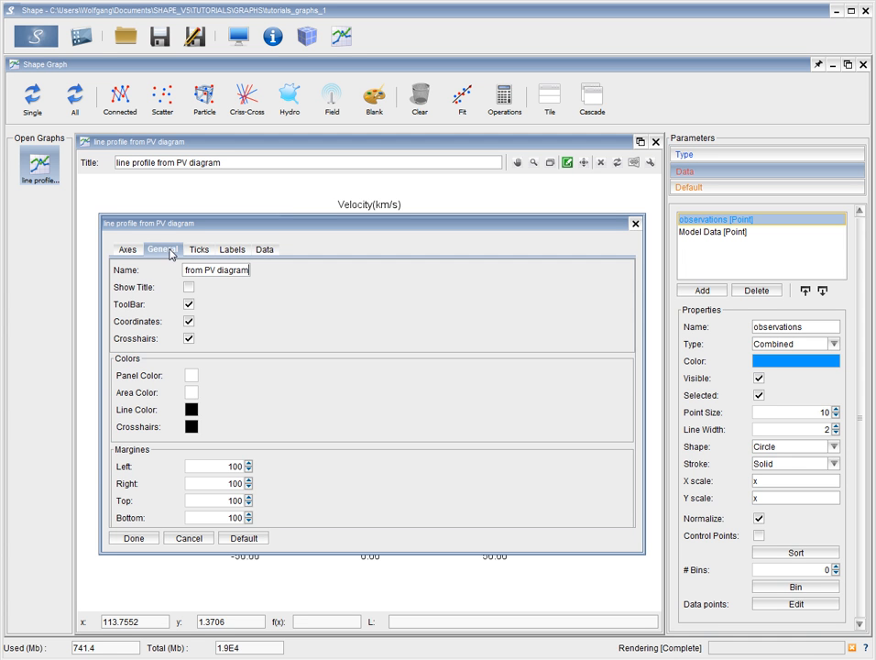
left_click(231, 250)
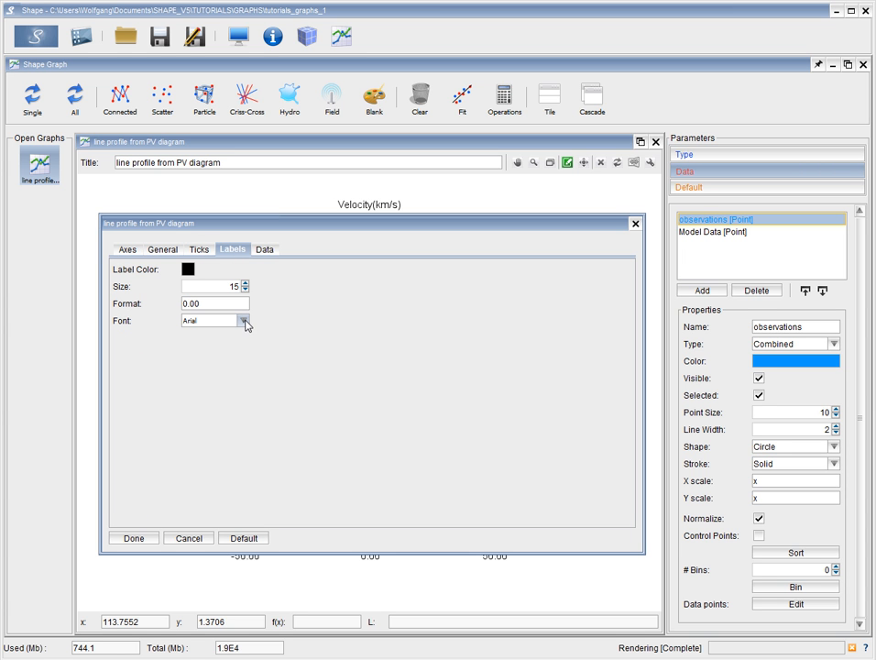
left_click_drag(271, 231, 313, 150)
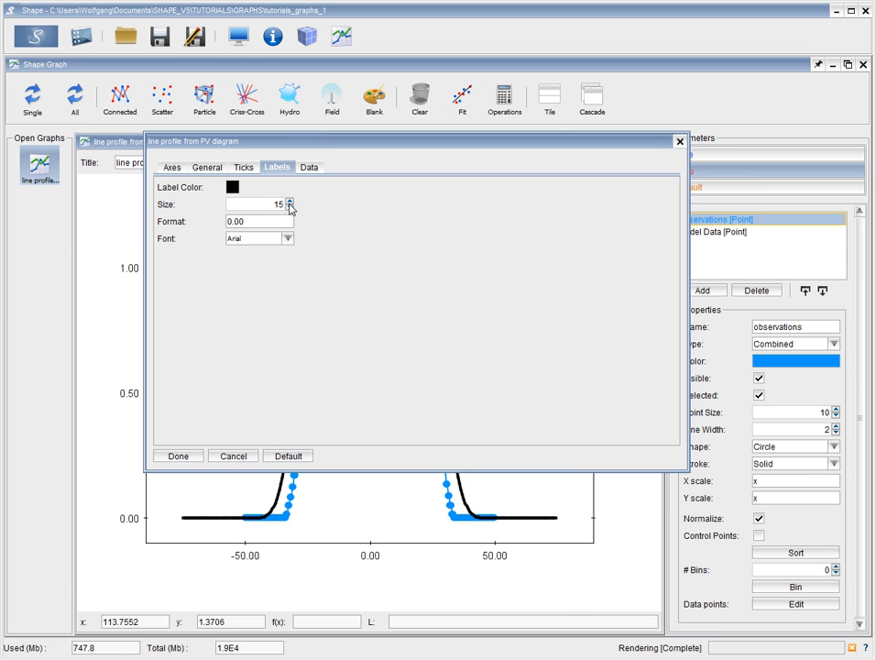
left_click(289, 204)
left_click(290, 204)
left_click(289, 203)
left_click(289, 203)
left_click(290, 204)
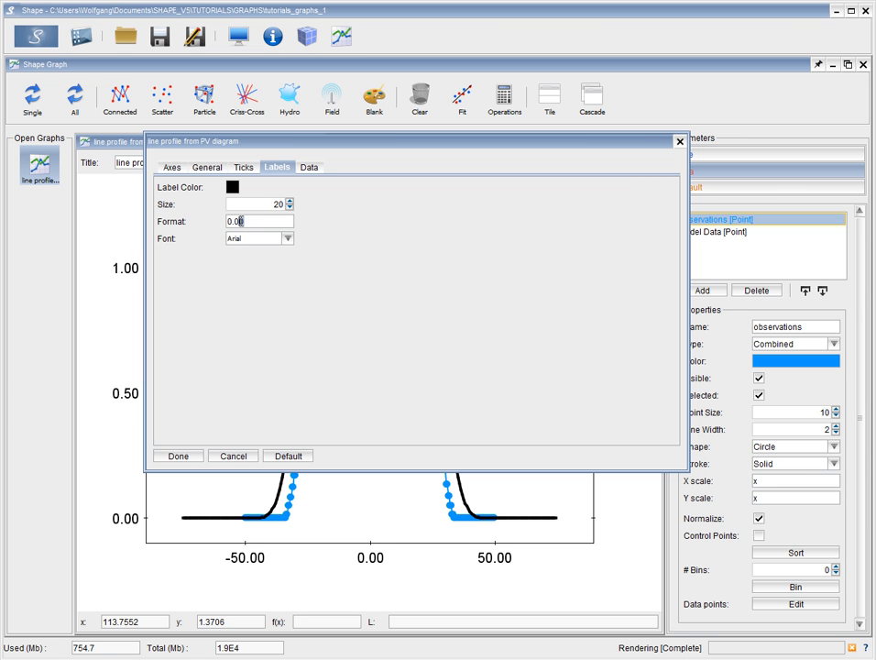
key("BackSpace")
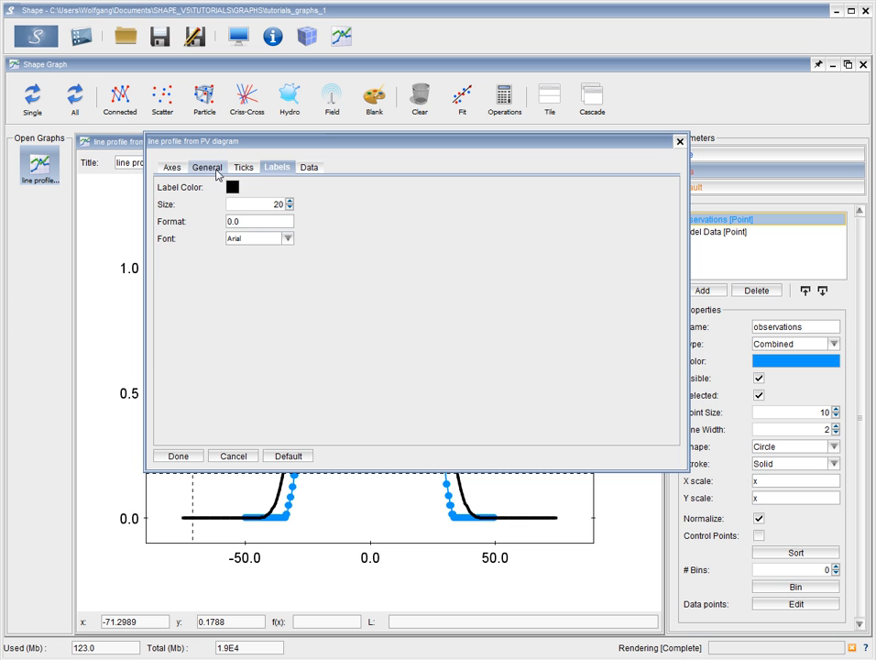
Set the graph's left, right, top and bottom margins to 50.
left_click(215, 170)
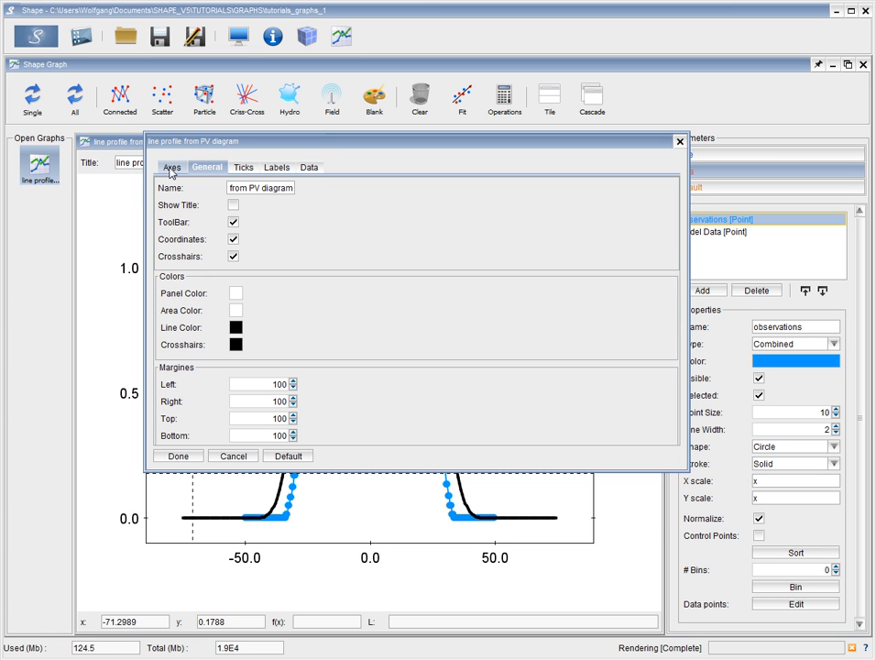
left_click_drag(274, 390, 288, 384)
type("5")
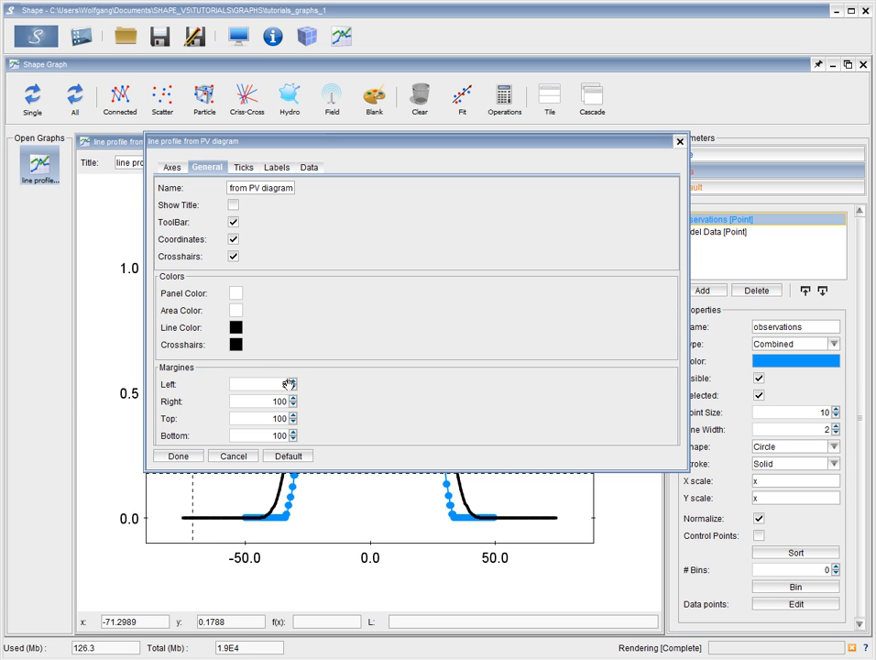
type("0")
key("Tab")
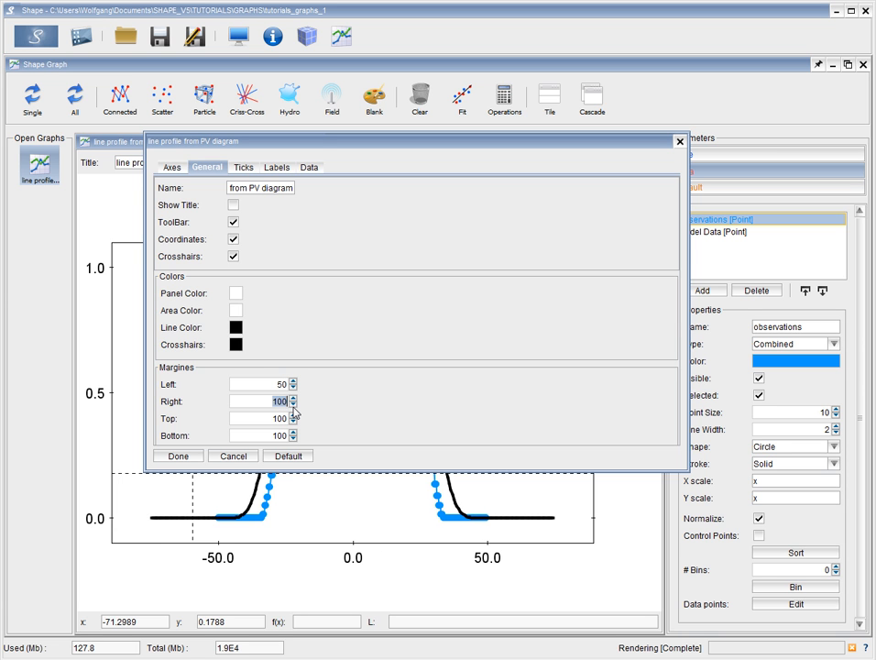
type("50")
key("Tab")
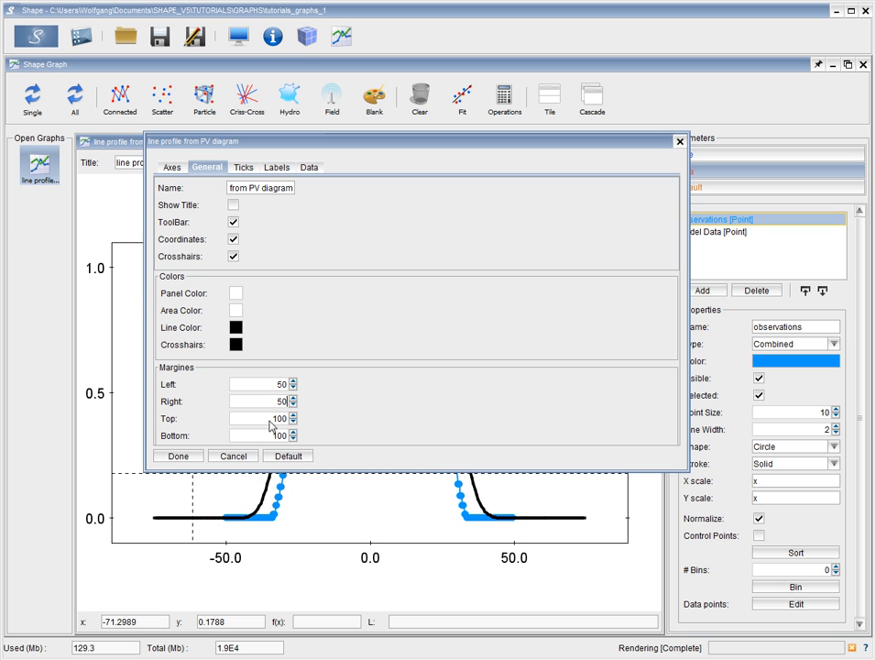
type("50")
key("Tab")
type("50")
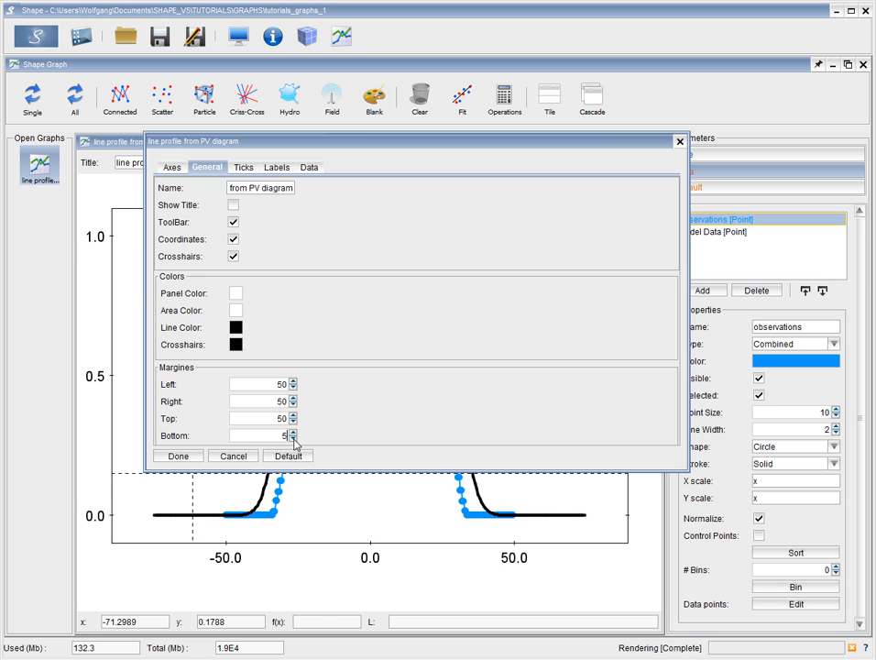
key("Return")
Place the Y-axis label Pixel Intensity at Left and the X-axis label Velocity(km/s) at Bottom.
left_click_drag(344, 151, 282, 236)
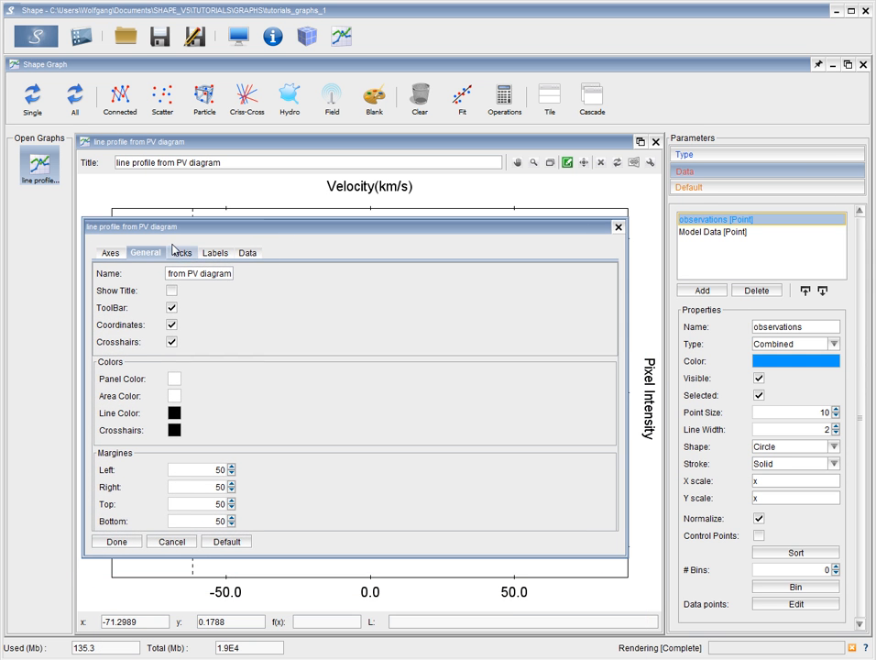
left_click(215, 253)
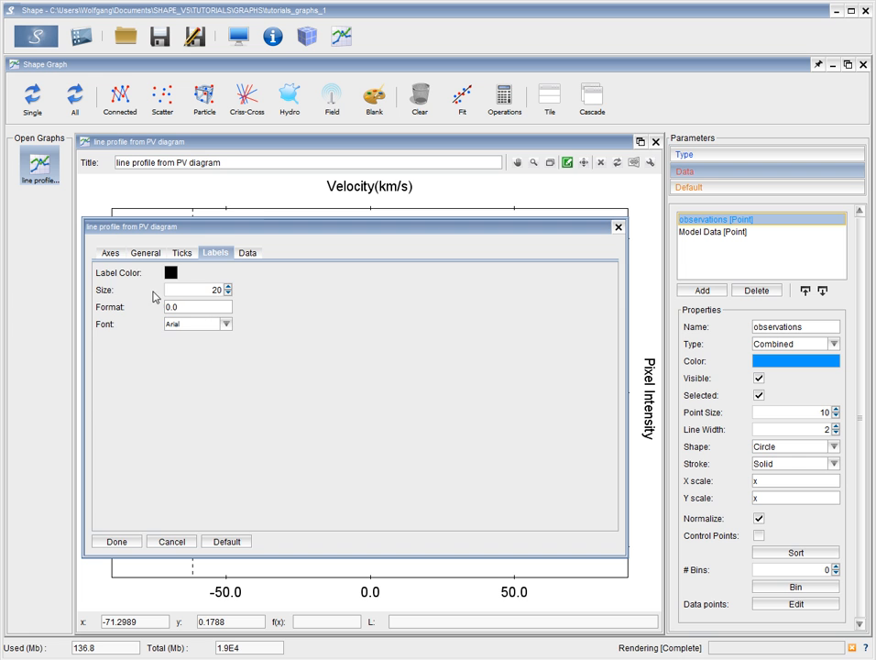
left_click(110, 253)
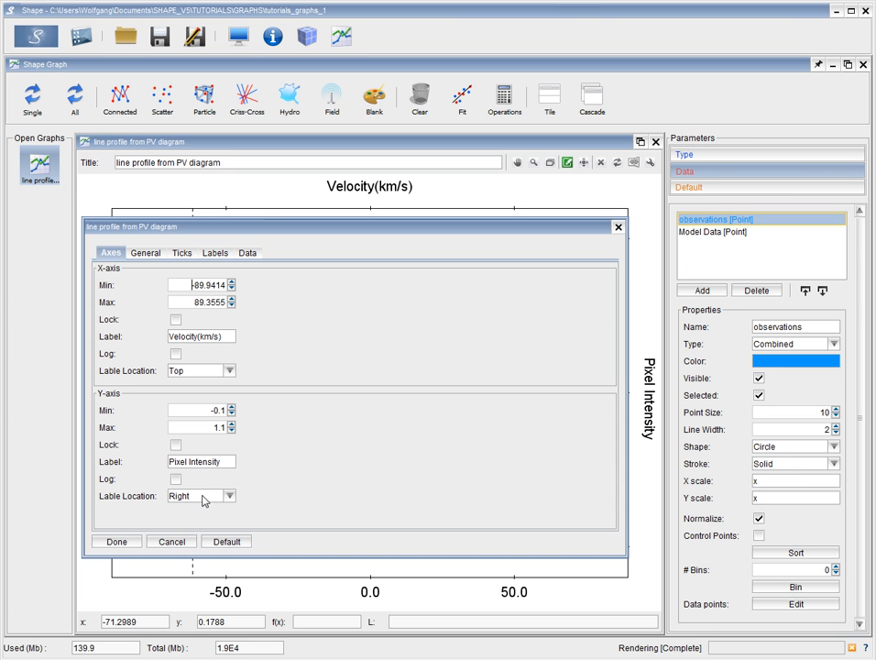
left_click(203, 500)
left_click(197, 508)
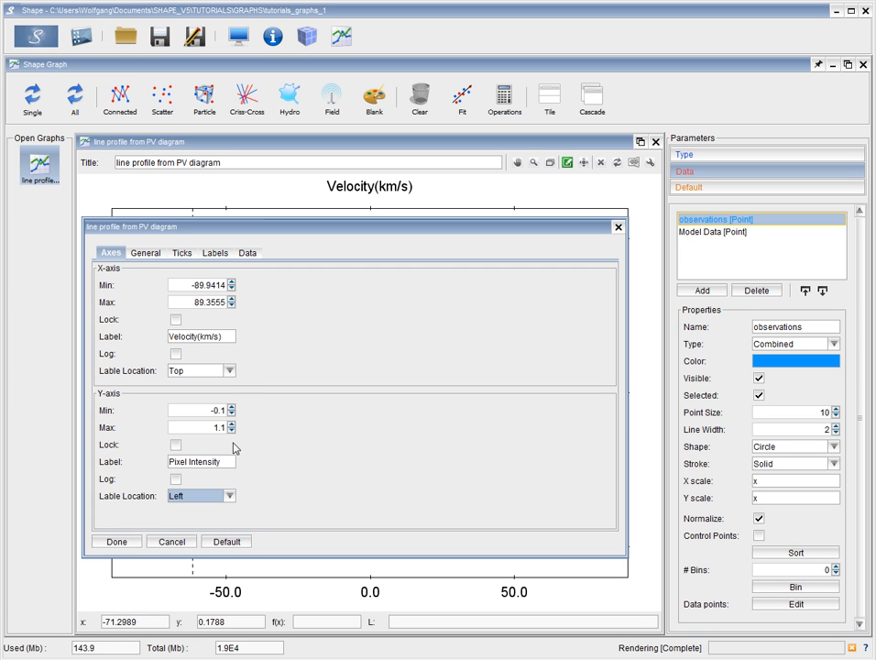
left_click(230, 370)
left_click(214, 389)
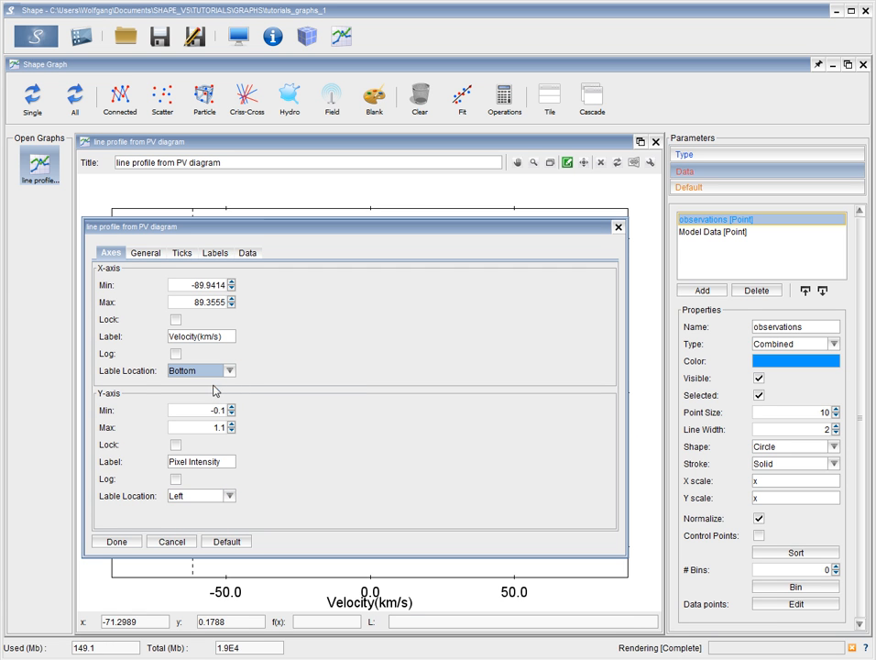
left_click_drag(395, 234, 524, 131)
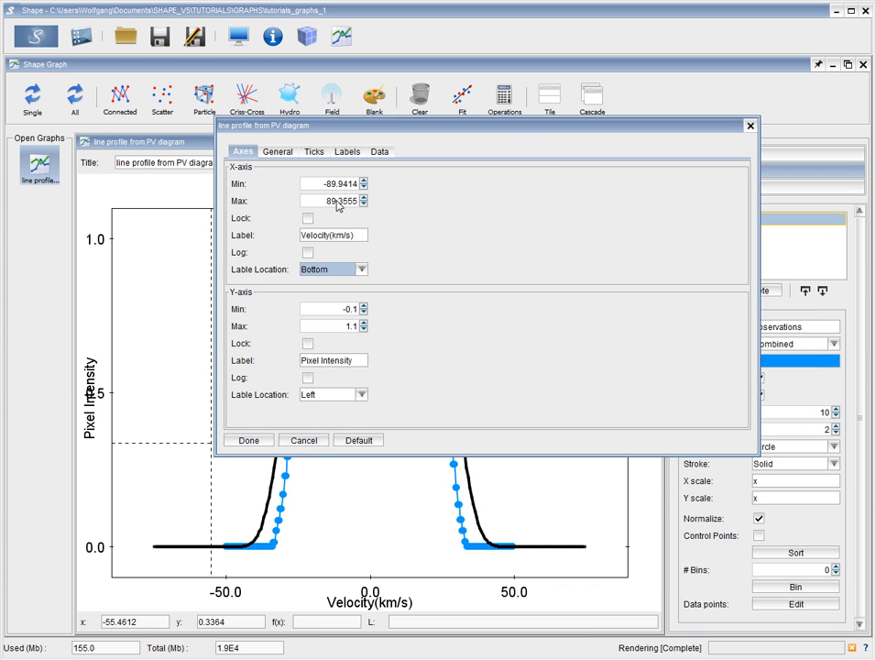
Set the graph margins to 90 left, 30 right, 70 top and 100 bottom, and finish editing the graph properties.
left_click(290, 154)
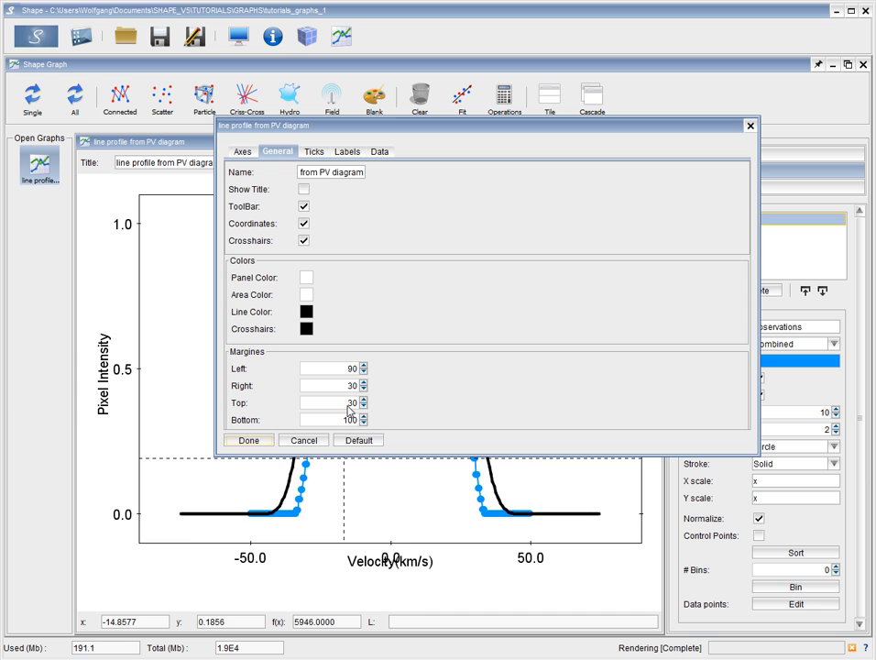
double_click(350, 403)
type("60")
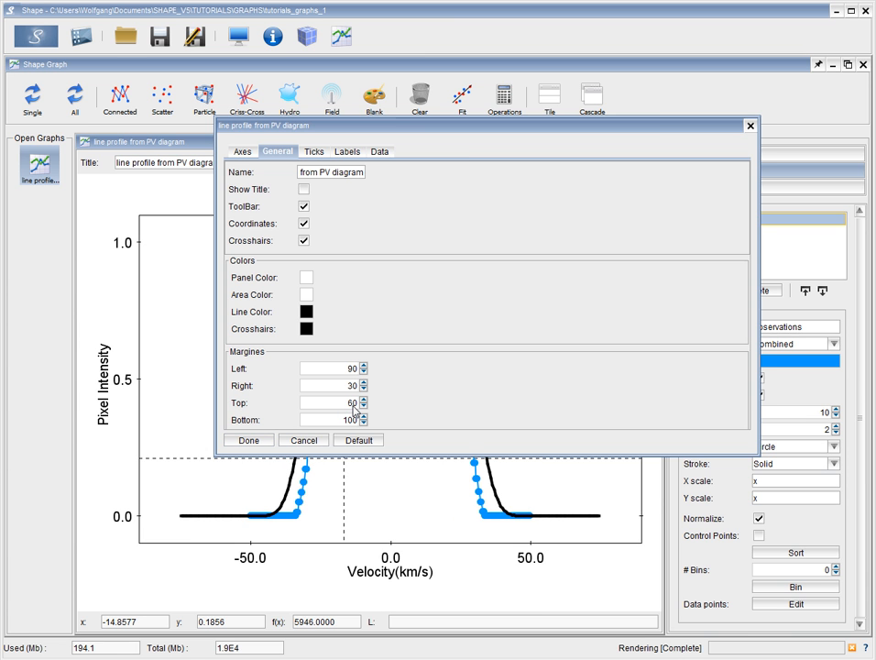
left_click(349, 404)
type("7")
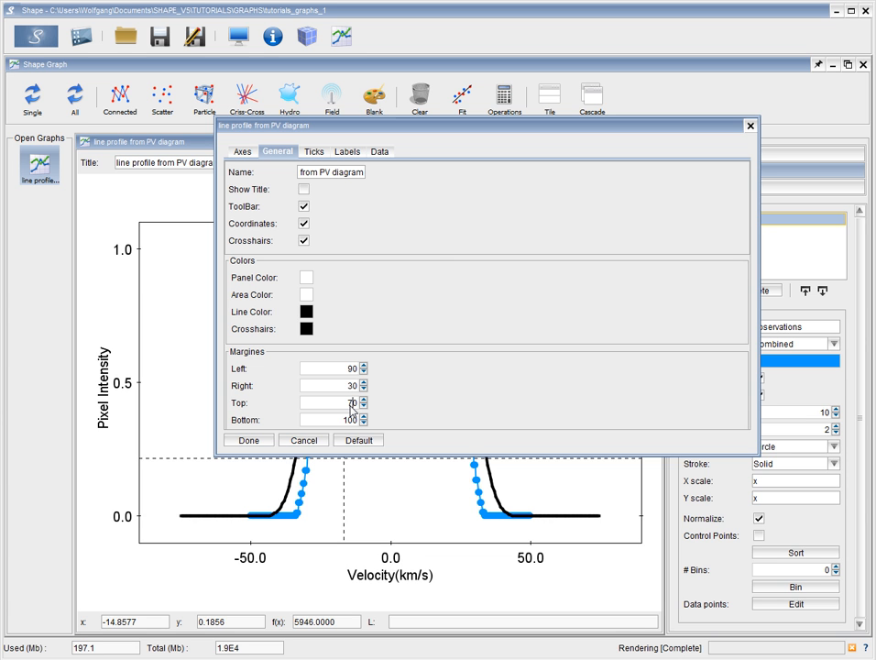
key("Return")
Save the reformatted graph as the 800 x 512 image connected_2.png, overwriting the existing file.
right_click(408, 441)
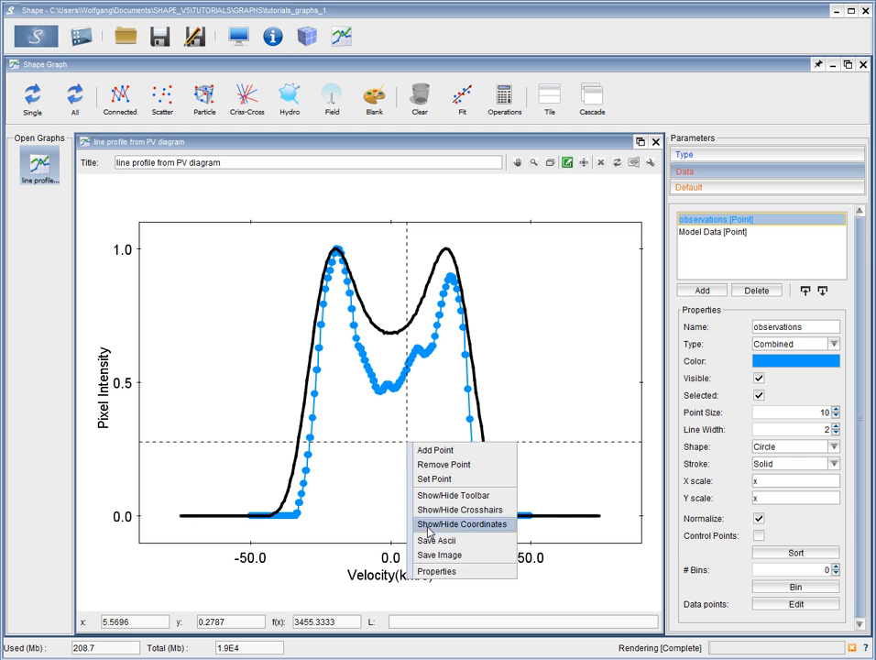
left_click(440, 554)
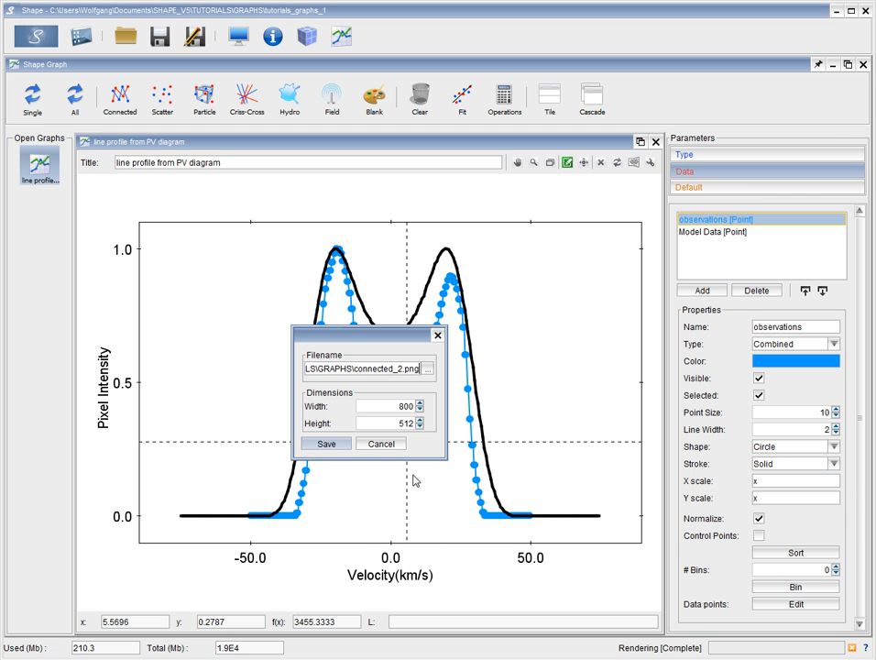
left_click(332, 443)
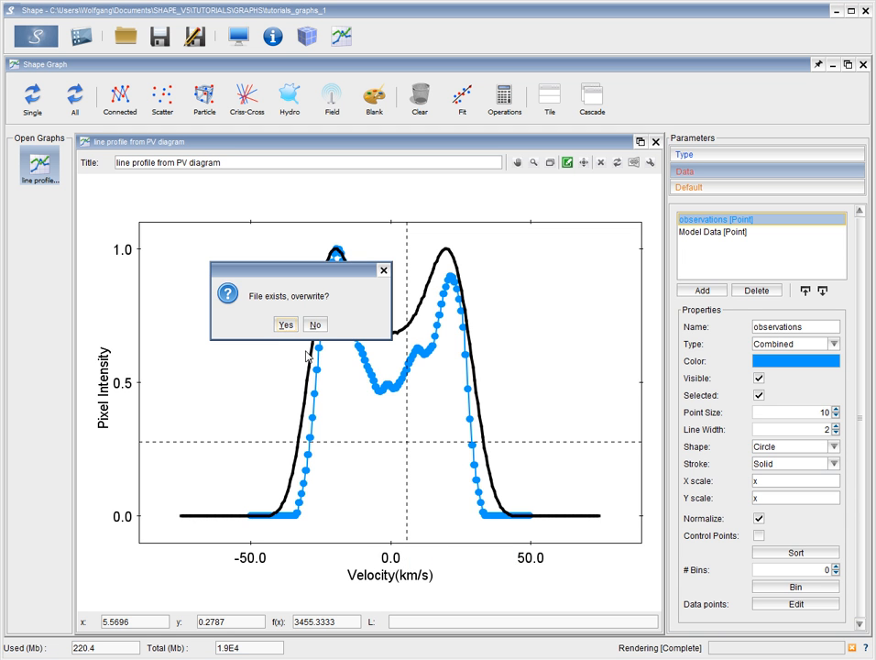
left_click(290, 325)
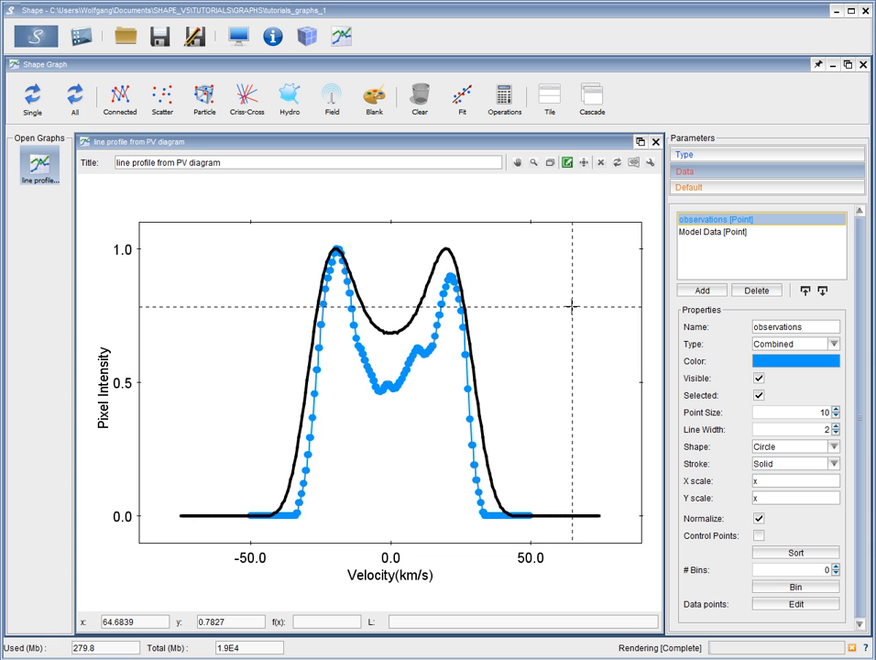
Examine the x and y data point table of the observations dataset and close it.
left_click(775, 604)
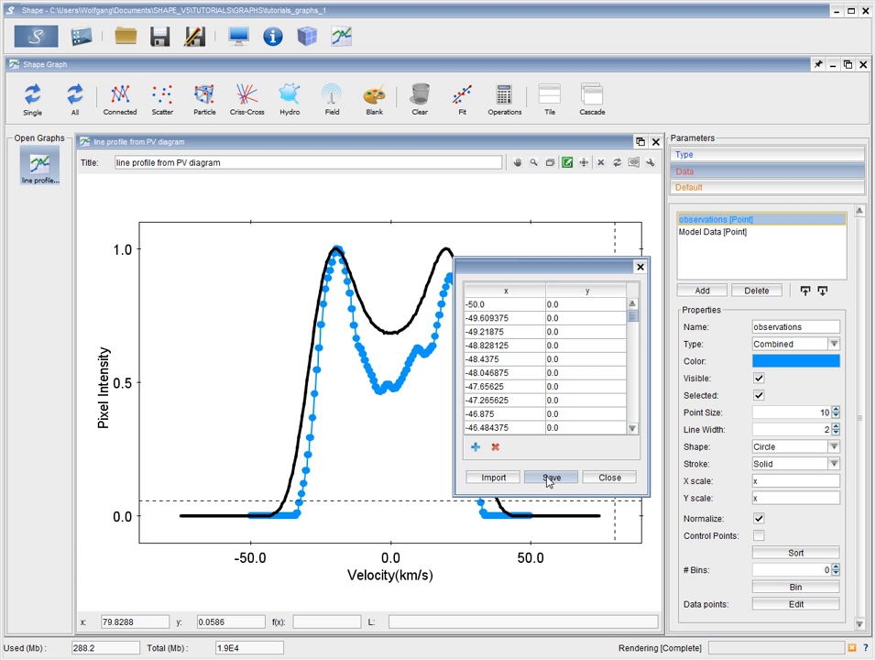
left_click(608, 477)
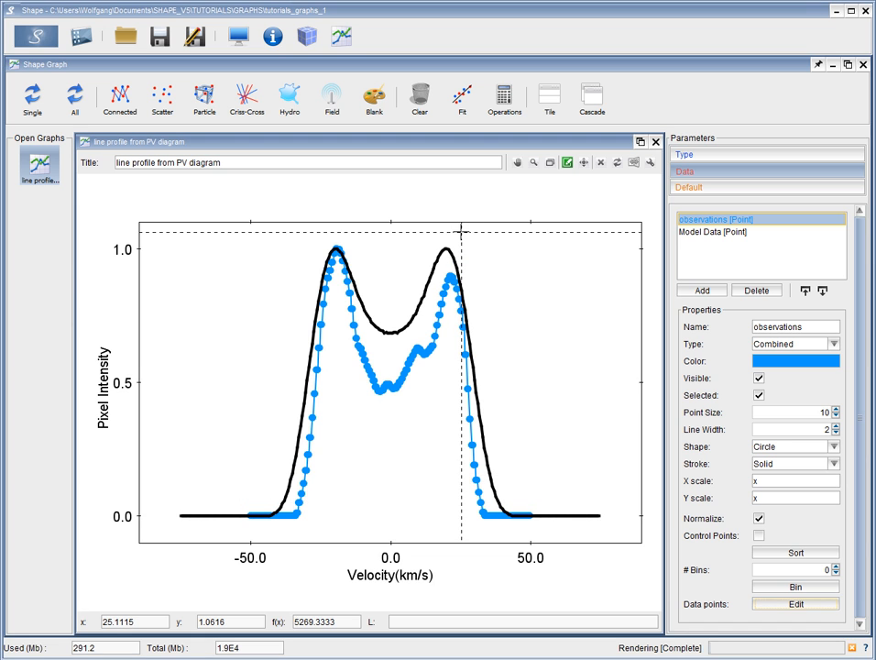